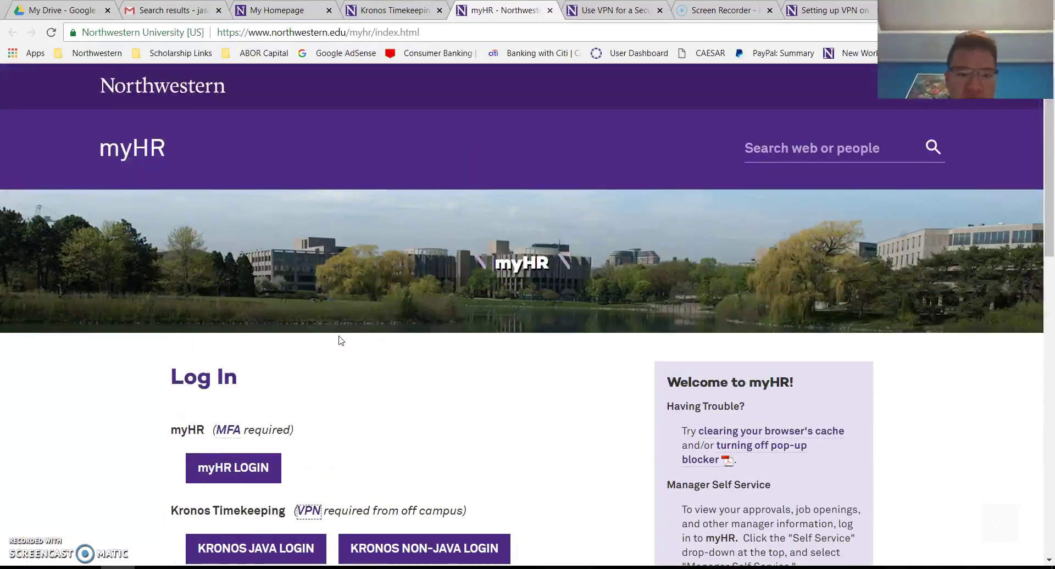
Bring up the Word VPN instructions, scrolled up to step 1 about opening the Control Panel
{"action": "scroll", "coordinate": [340, 340], "scroll_direction": "down", "scroll_amount": 15}
{"action": "scroll", "coordinate": [340, 340], "scroll_direction": "up", "scroll_amount": 14}
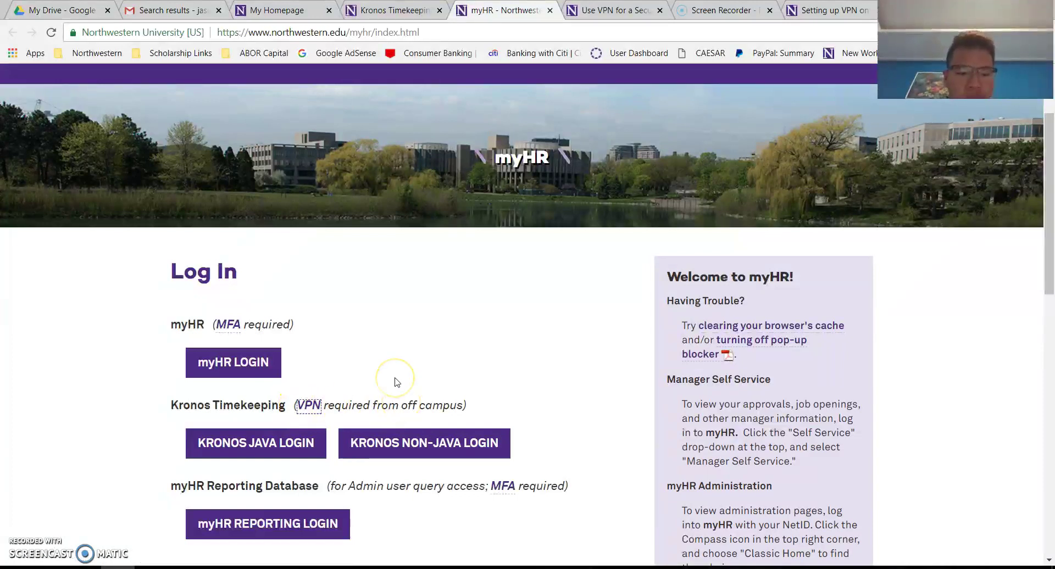
{"action": "scroll", "coordinate": [396, 382], "scroll_direction": "up", "scroll_amount": 2}
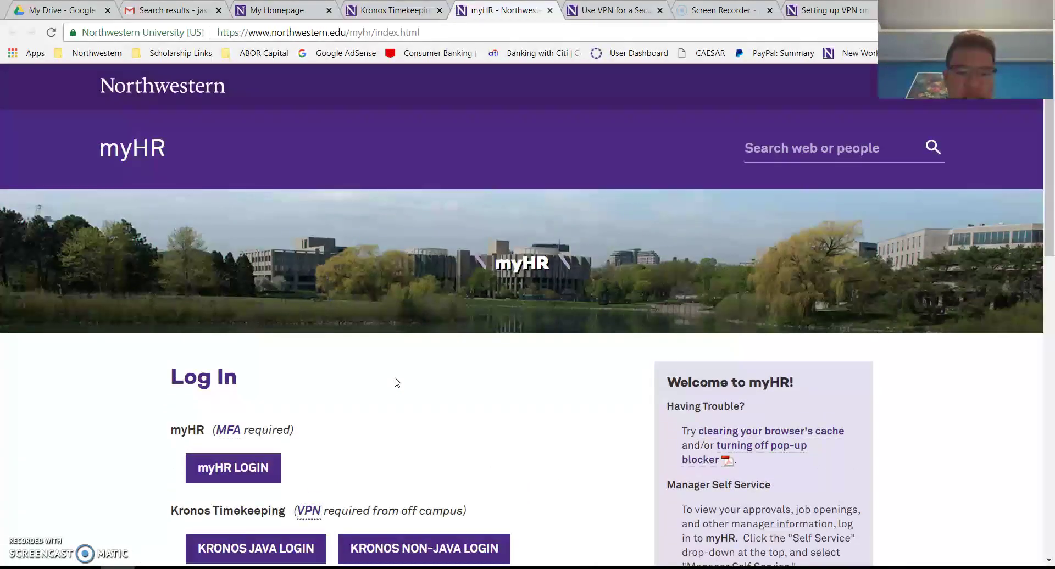
{"action": "scroll", "coordinate": [394, 381], "scroll_direction": "down", "scroll_amount": 1}
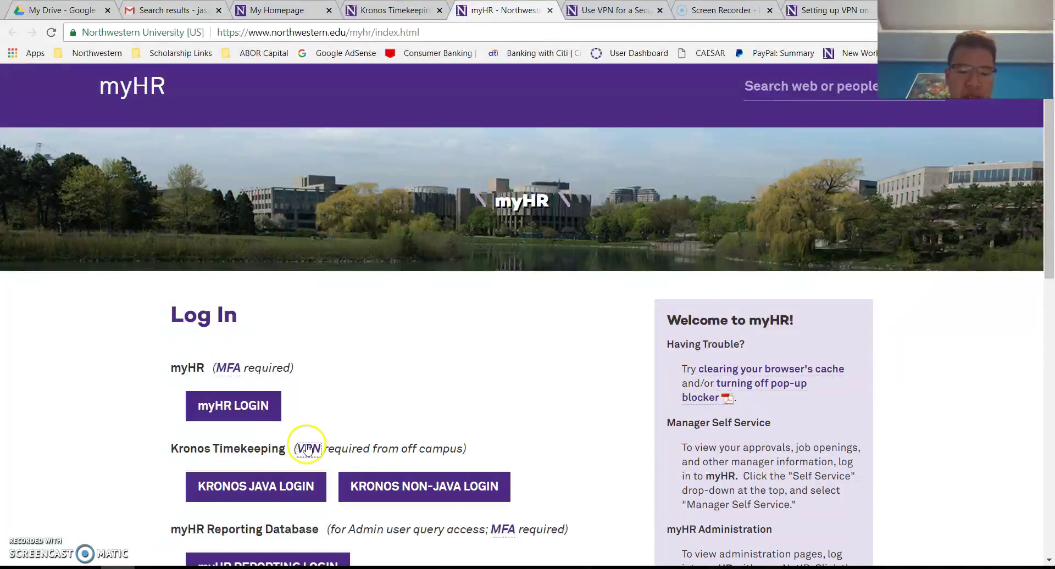
{"action": "key", "text": "alt+Tab"}
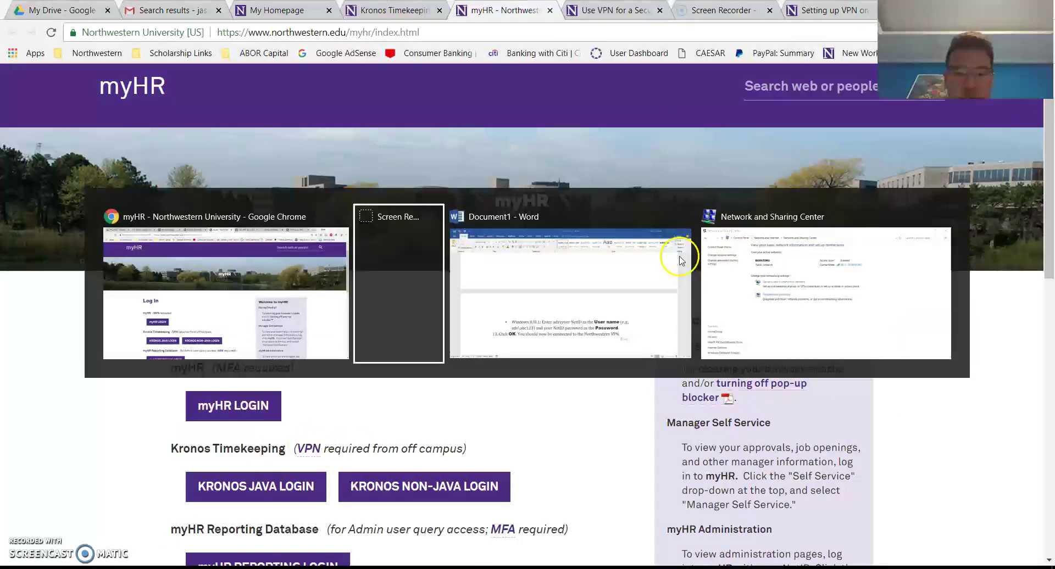
{"action": "scroll", "coordinate": [680, 257], "scroll_direction": "up", "scroll_amount": 5}
{"action": "scroll", "coordinate": [681, 257], "scroll_direction": "up", "scroll_amount": 5}
{"action": "scroll", "coordinate": [680, 257], "scroll_direction": "up", "scroll_amount": 3}
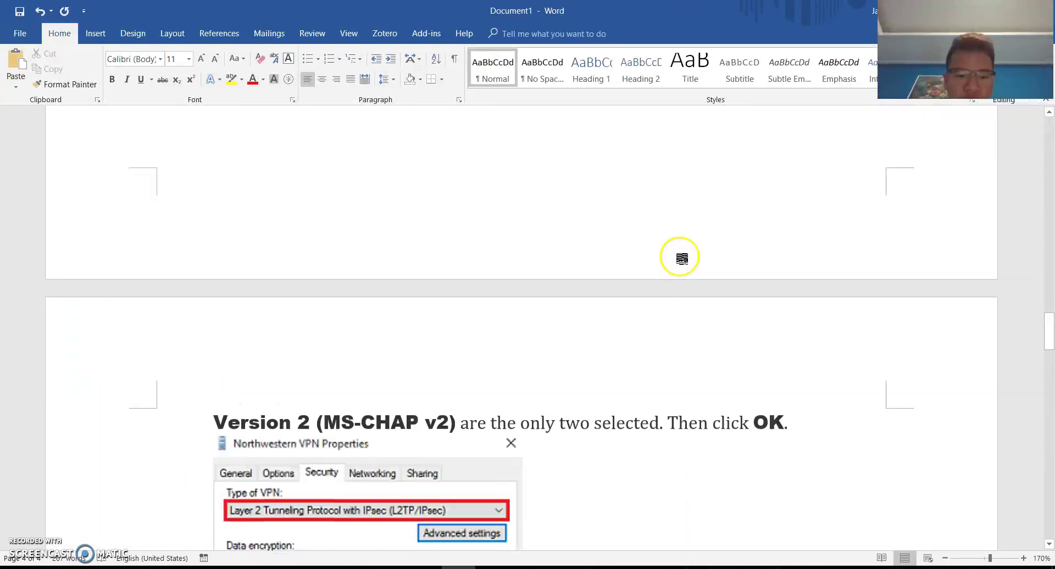
{"action": "scroll", "coordinate": [680, 257], "scroll_direction": "up", "scroll_amount": 5}
{"action": "scroll", "coordinate": [680, 256], "scroll_direction": "up", "scroll_amount": 5}
{"action": "scroll", "coordinate": [680, 256], "scroll_direction": "up", "scroll_amount": 1}
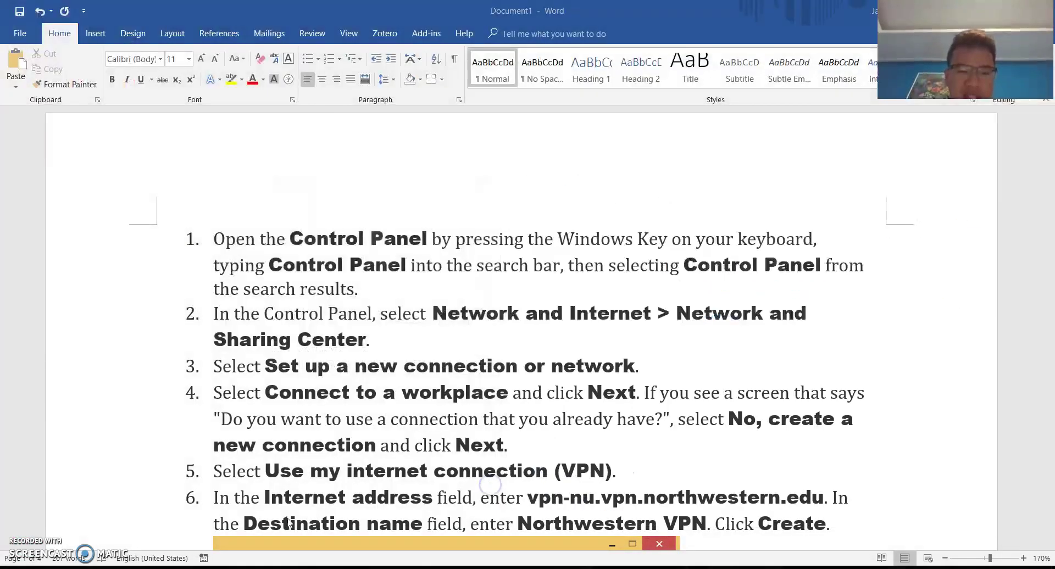
Launch Control Panel from a 'control' search and place it beside the instructions
{"action": "key", "text": "super"}
{"action": "type", "text": "control"}
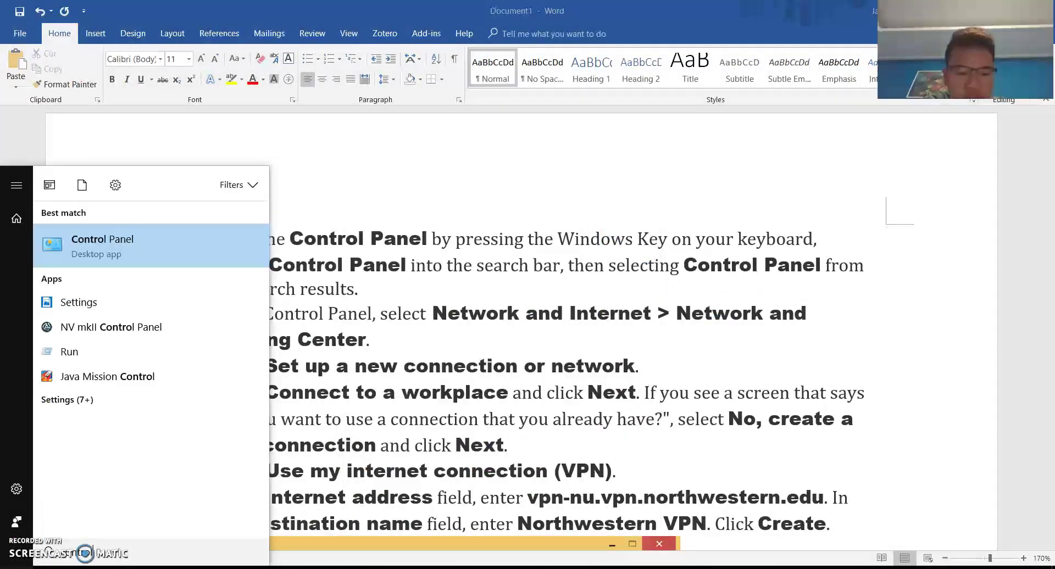
{"action": "left_click", "coordinate": [118, 256]}
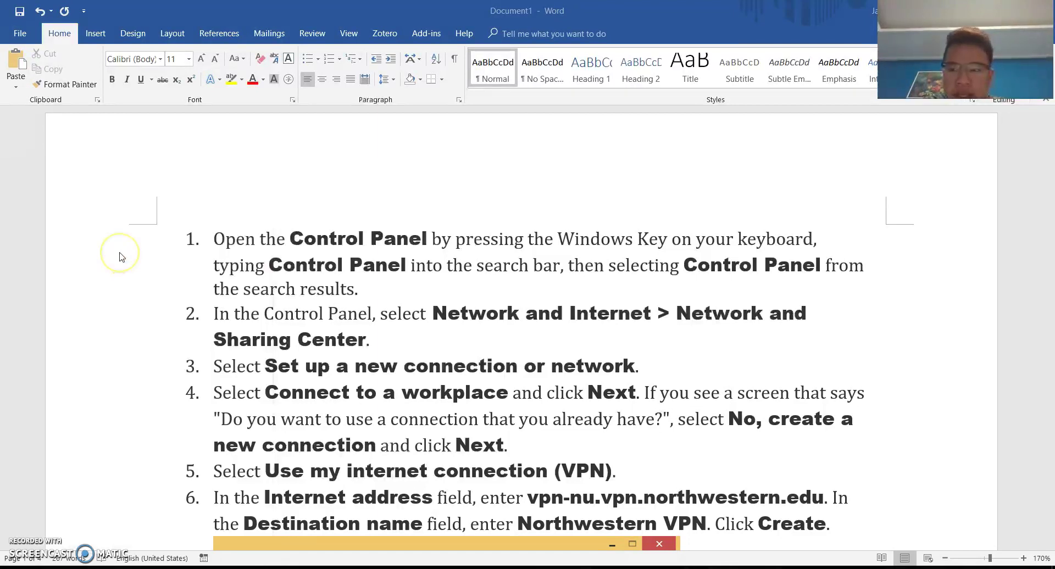
{"action": "left_click_drag", "start_coordinate": [531, 133], "coordinate": [507, 386]}
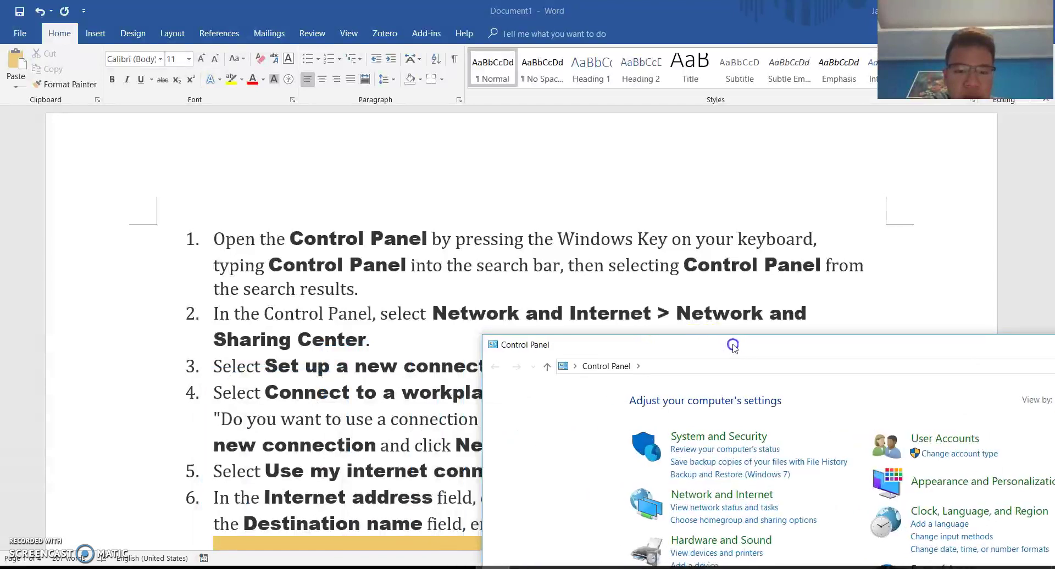
{"action": "left_click_drag", "start_coordinate": [507, 385], "coordinate": [460, 110]}
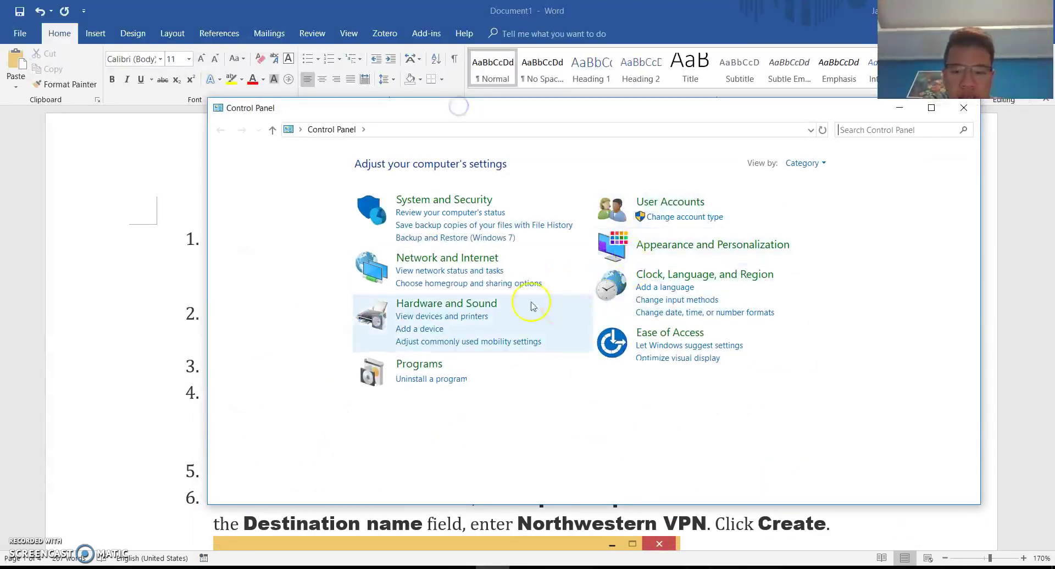
Open the Network and Internet category, keeping the instructions visible
{"action": "left_click", "coordinate": [459, 258]}
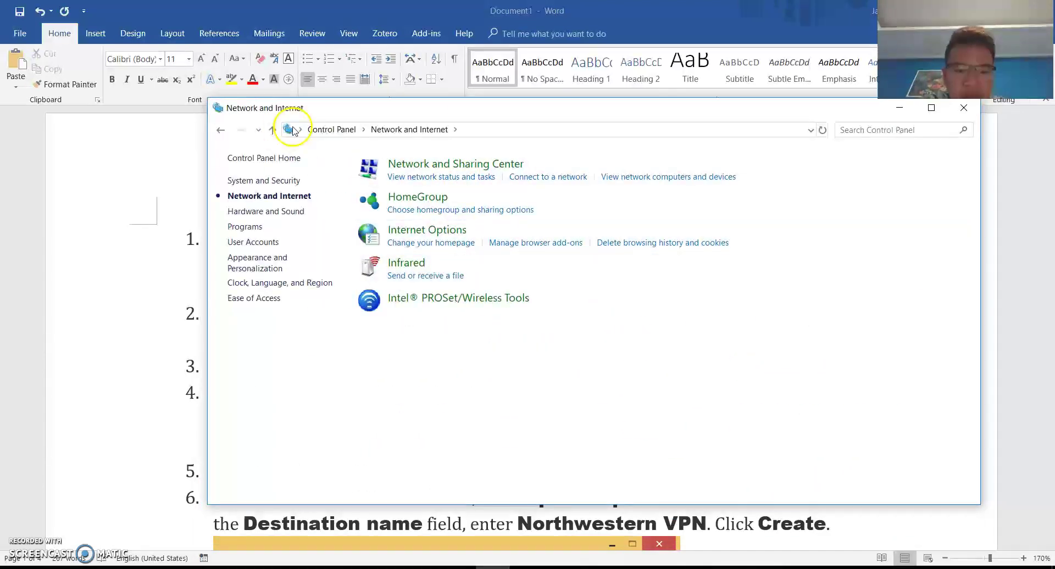
{"action": "left_click", "coordinate": [221, 129]}
{"action": "left_click", "coordinate": [420, 257]}
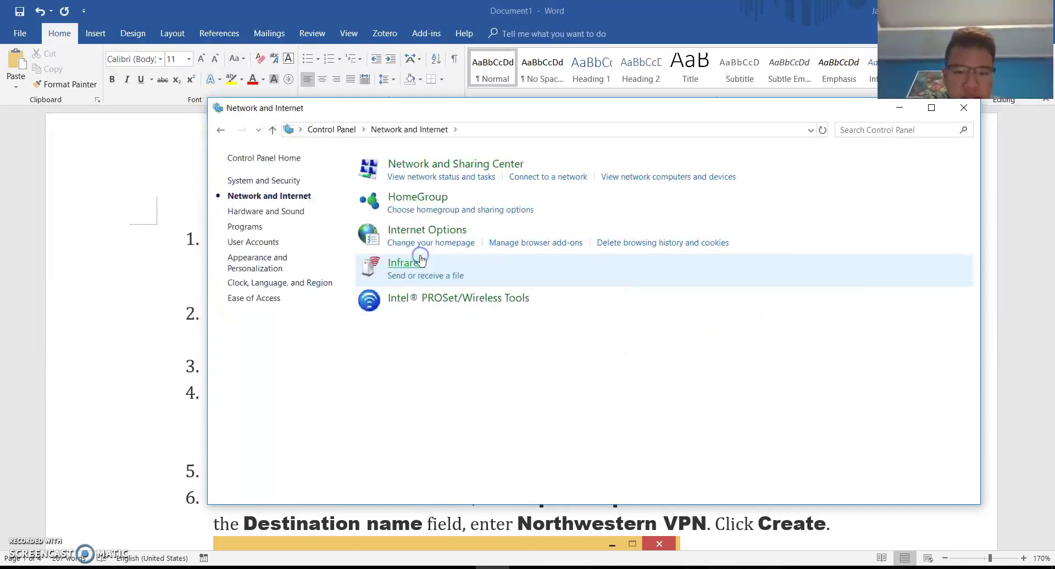
{"action": "mouse_move", "coordinate": [477, 115]}
{"action": "left_mouse_down"}
{"action": "mouse_move", "coordinate": [620, 431]}
{"action": "mouse_move", "coordinate": [615, 164]}
{"action": "left_mouse_up"}
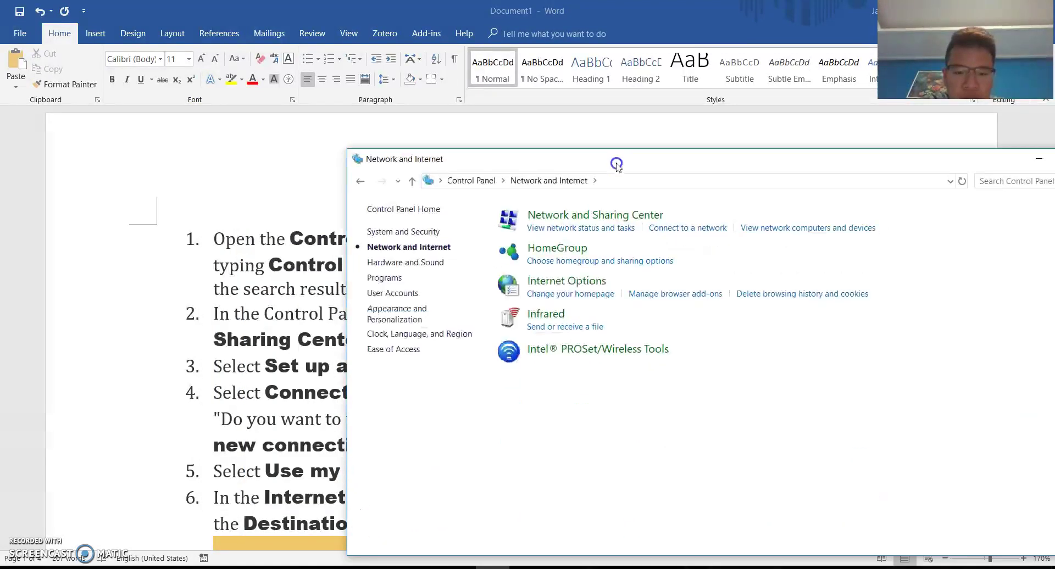
In Network and Sharing Center, start a new connection of type Connect to a workplace
{"action": "left_click", "coordinate": [615, 215]}
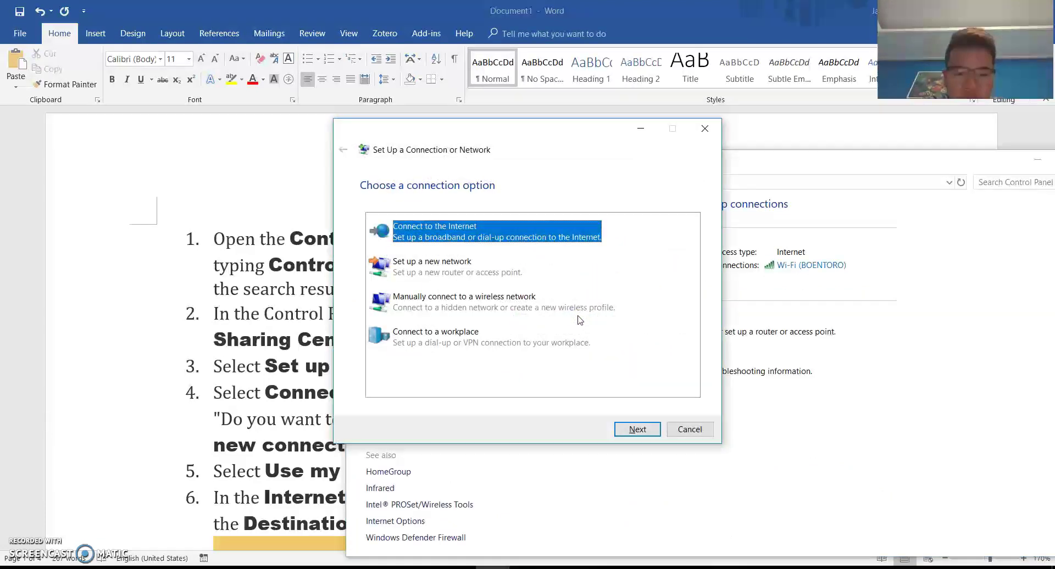
{"action": "key", "text": "alt+Tab"}
{"action": "key", "text": "alt+Tab"}
{"action": "key", "text": "ctrl+v"}
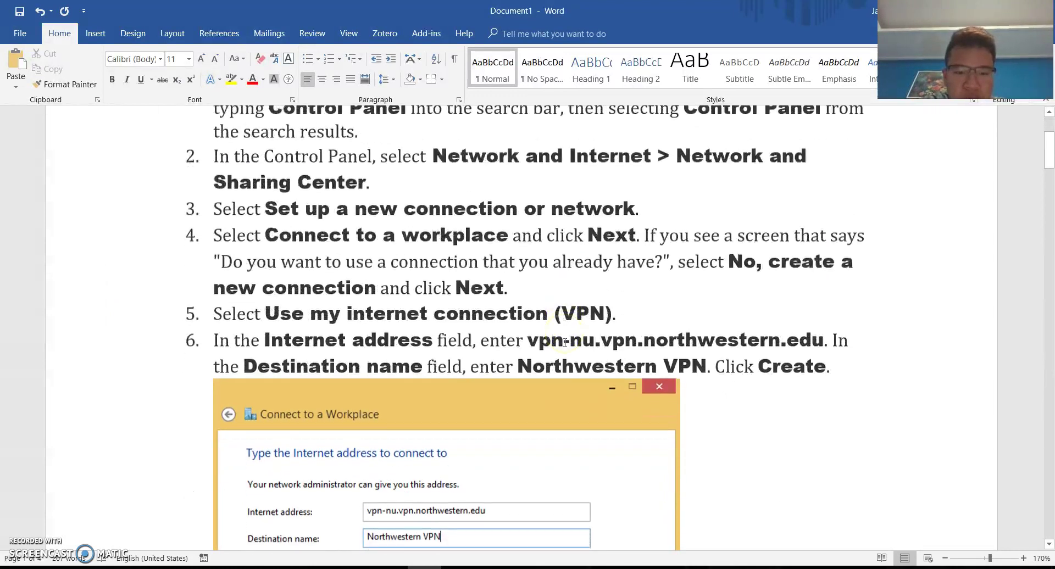
{"action": "key", "text": "alt+Tab"}
{"action": "left_click", "coordinate": [491, 340]}
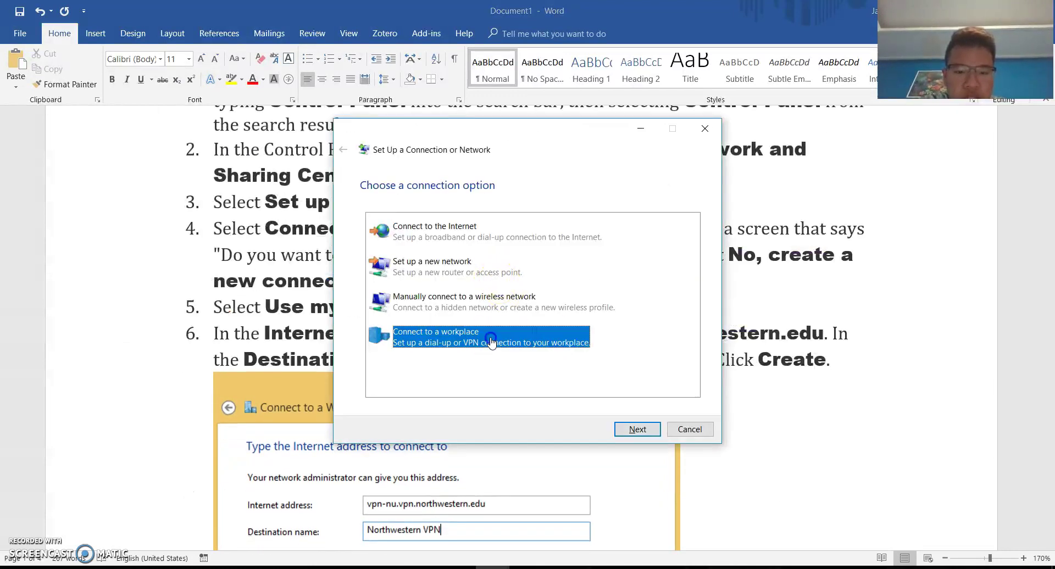
{"action": "left_click", "coordinate": [639, 431]}
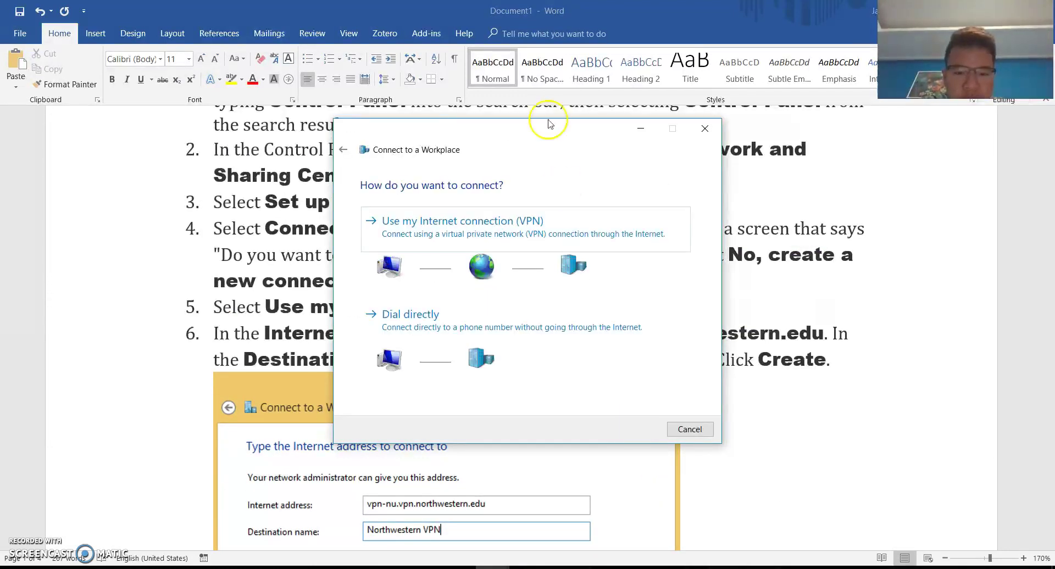
Choose Use my Internet connection (VPN) and paste vpn-nu.vpn.northwestern.edu as the Internet address
{"action": "left_click_drag", "start_coordinate": [525, 129], "coordinate": [833, 146]}
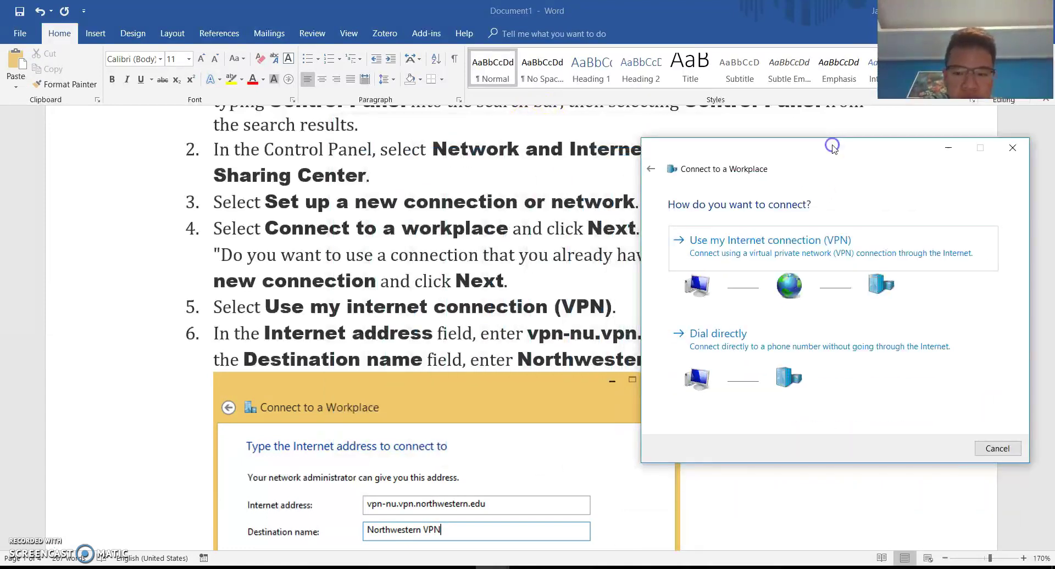
{"action": "left_click", "coordinate": [772, 251]}
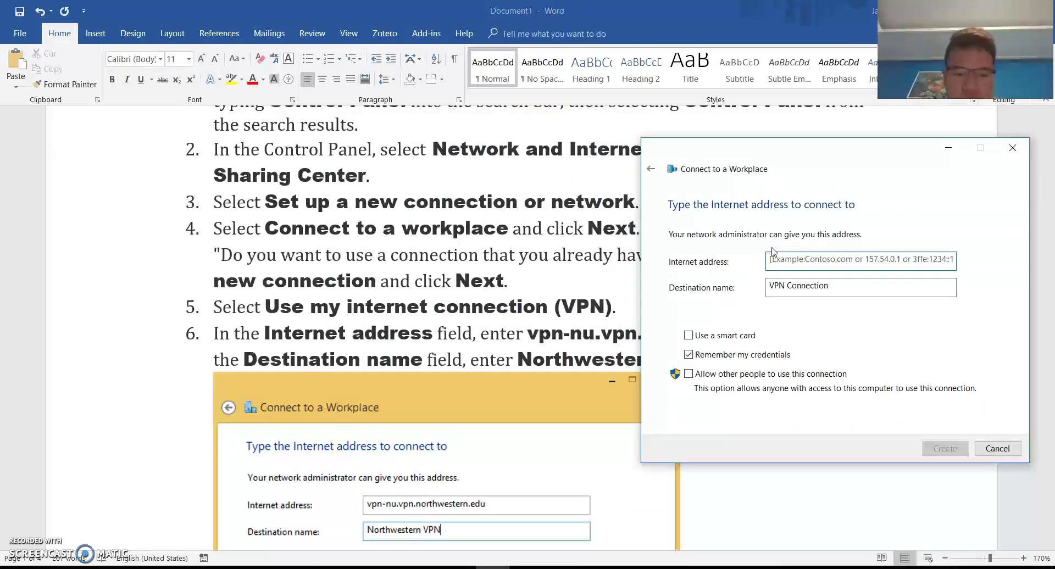
{"action": "key", "text": "alt+Tab"}
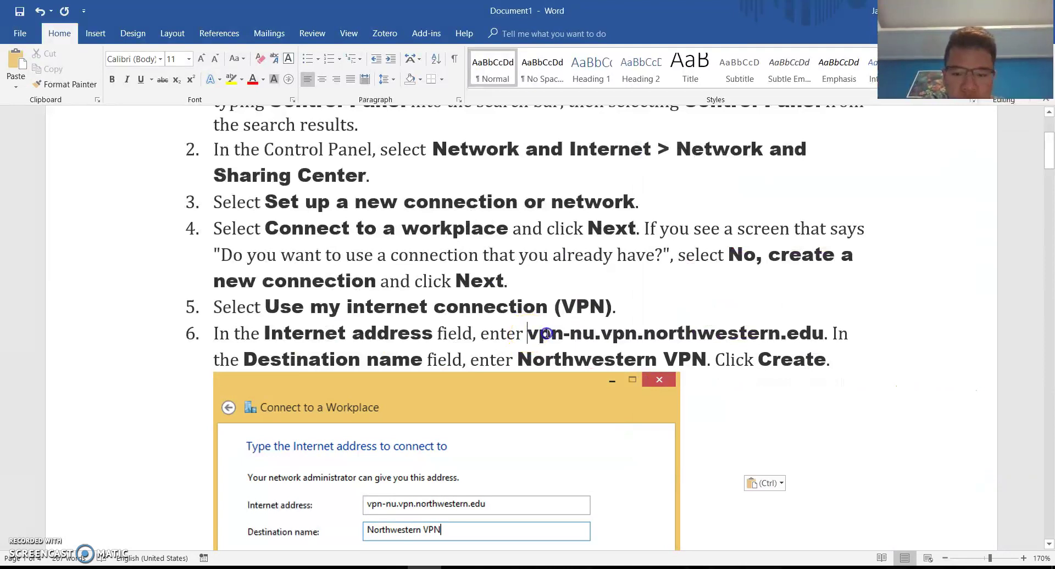
{"action": "left_click_drag", "start_coordinate": [528, 333], "coordinate": [824, 331]}
{"action": "key", "text": "ctrl+c"}
{"action": "key", "text": "alt+Tab"}
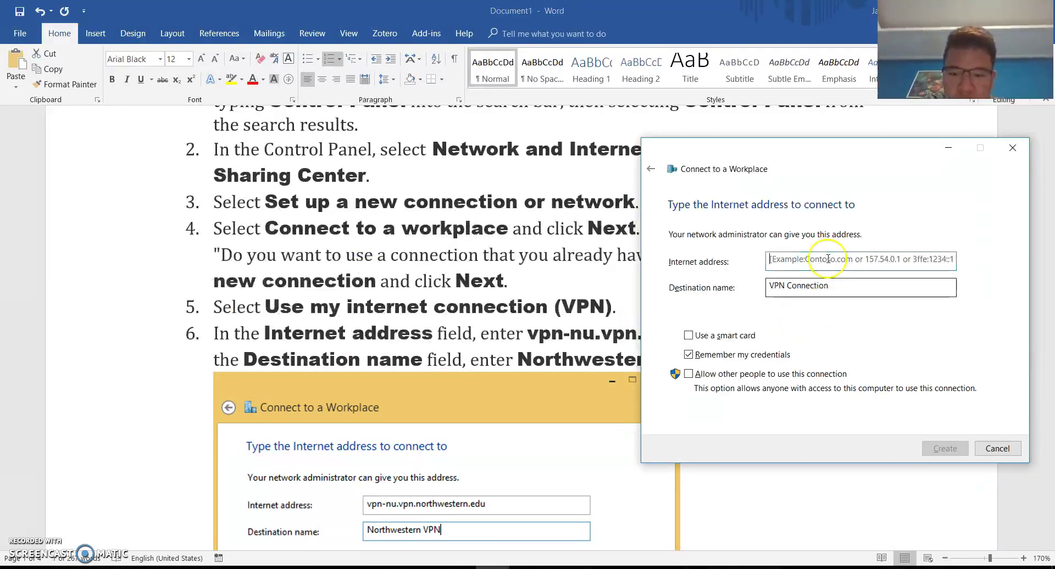
{"action": "left_click", "coordinate": [828, 259]}
{"action": "key", "text": "ctrl+v"}
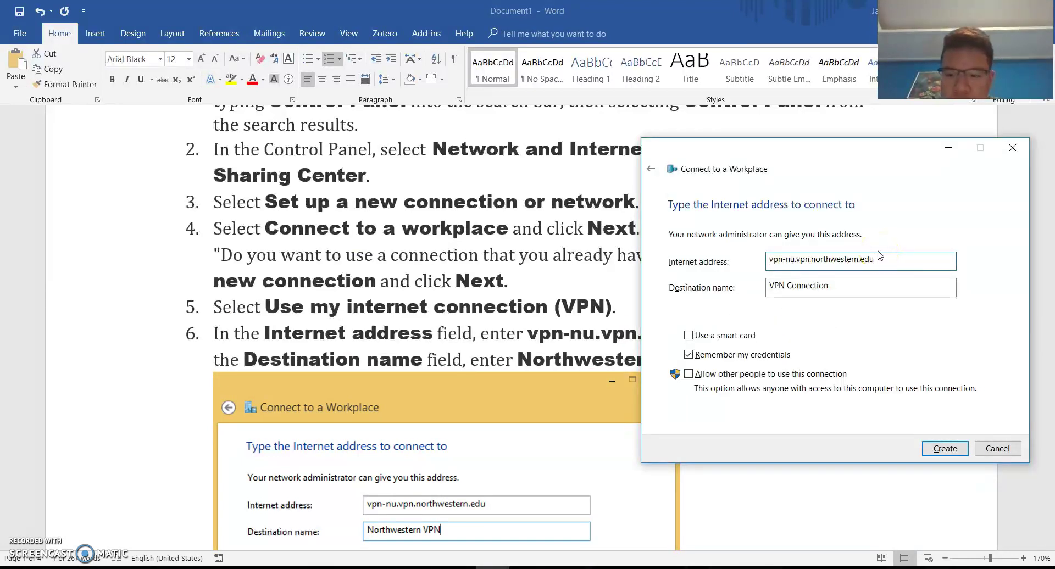
Replace the destination name 'VPN Connection' with 'Northwestern VPN'
{"action": "key", "text": "alt+Tab"}
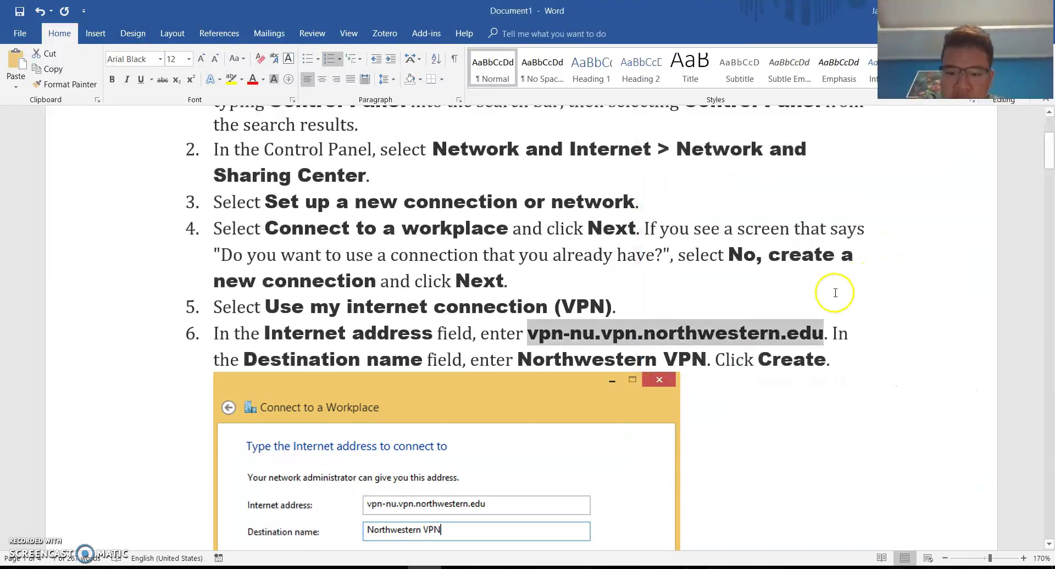
{"action": "scroll", "coordinate": [742, 324], "scroll_direction": "down", "scroll_amount": 2}
{"action": "key", "text": "alt+Tab"}
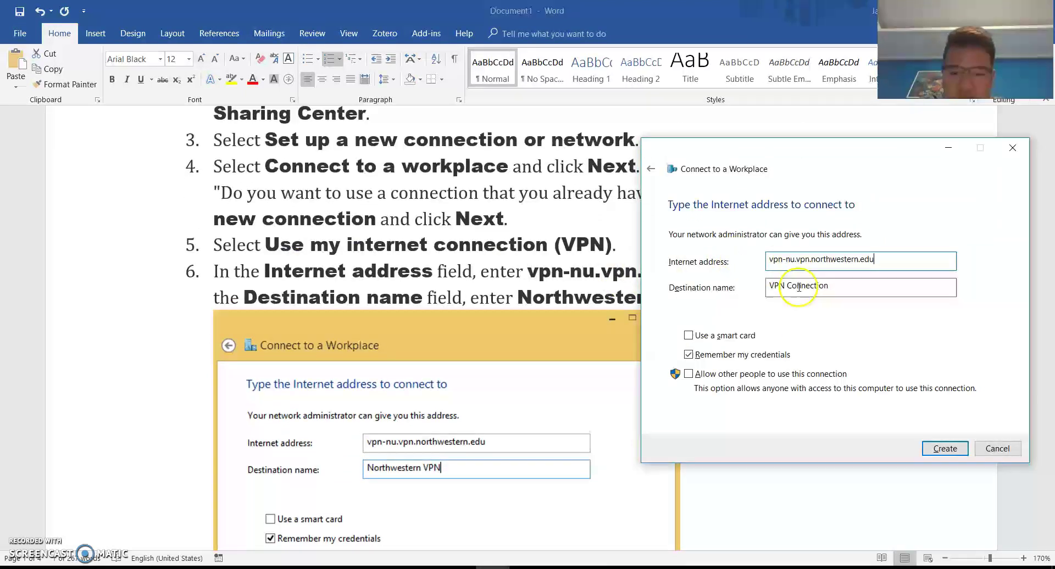
{"action": "key", "text": "alt+Tab"}
{"action": "left_click_drag", "start_coordinate": [519, 297], "coordinate": [713, 298]}
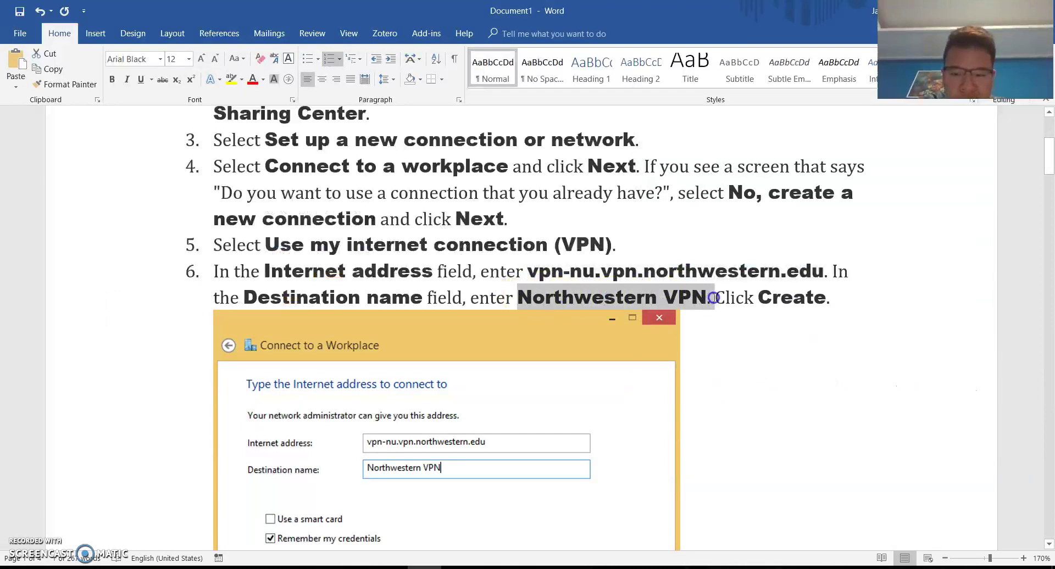
{"action": "key", "text": "alt+Tab"}
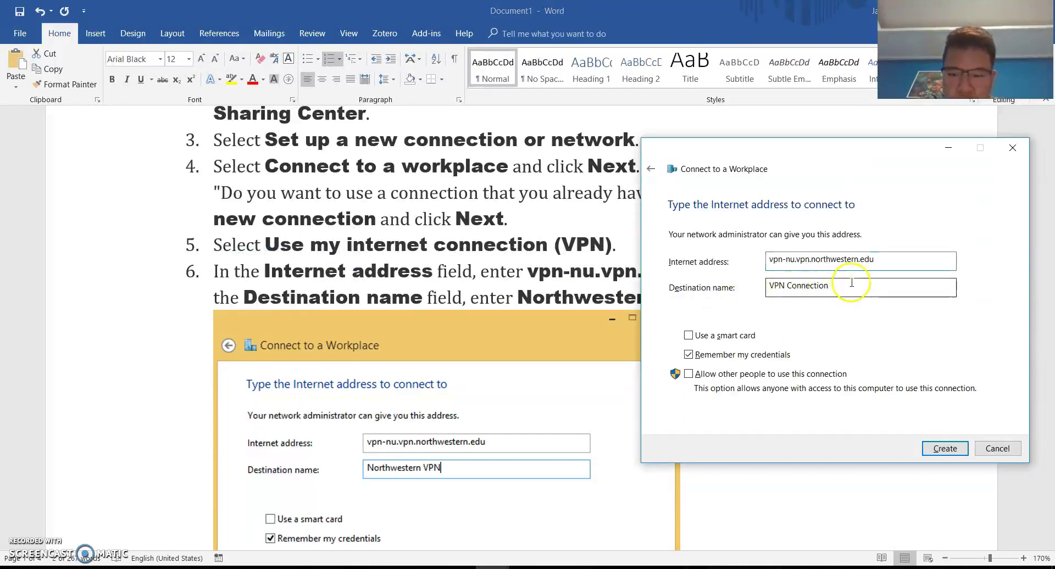
{"action": "left_click_drag", "start_coordinate": [829, 286], "coordinate": [766, 285]}
{"action": "key", "text": "ctrl+v"}
Check the next instruction and create the Northwestern VPN connection
{"action": "key", "text": "alt+Tab"}
{"action": "scroll", "coordinate": [757, 286], "scroll_direction": "down", "scroll_amount": 3}
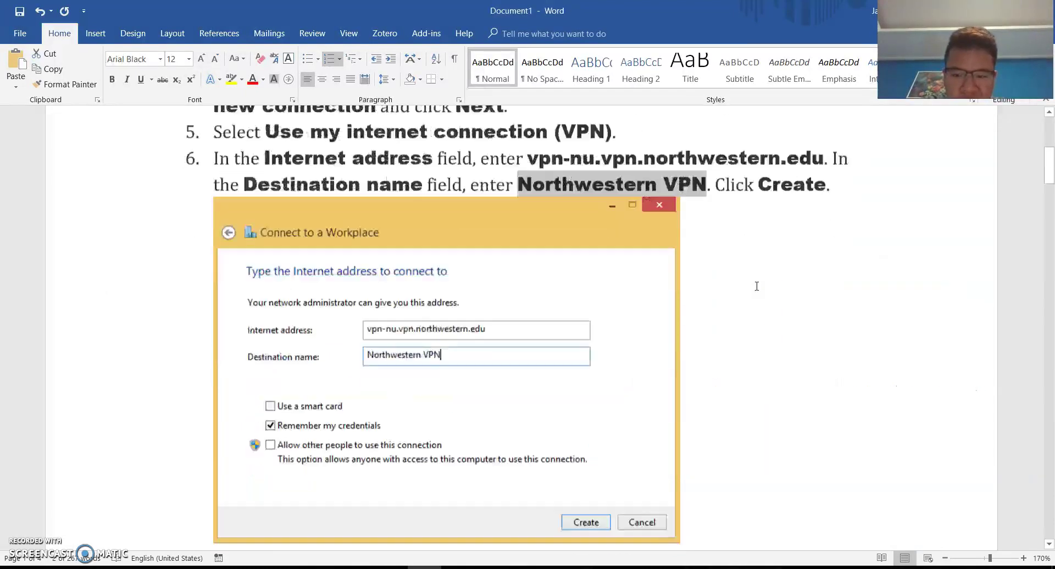
{"action": "key", "text": "alt+Tab"}
{"action": "left_click", "coordinate": [938, 474]}
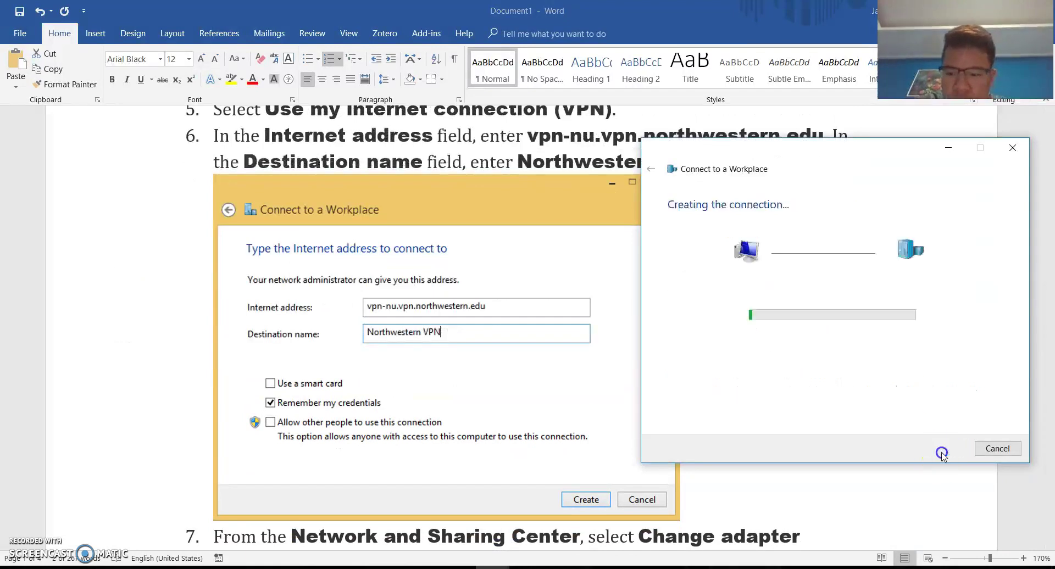
Open Northwestern VPN's properties from Change adapter settings, showing host vpn-nu.vpn.northwestern.edu
{"action": "key", "text": "alt+Tab"}
{"action": "scroll", "coordinate": [580, 349], "scroll_direction": "down", "scroll_amount": 3}
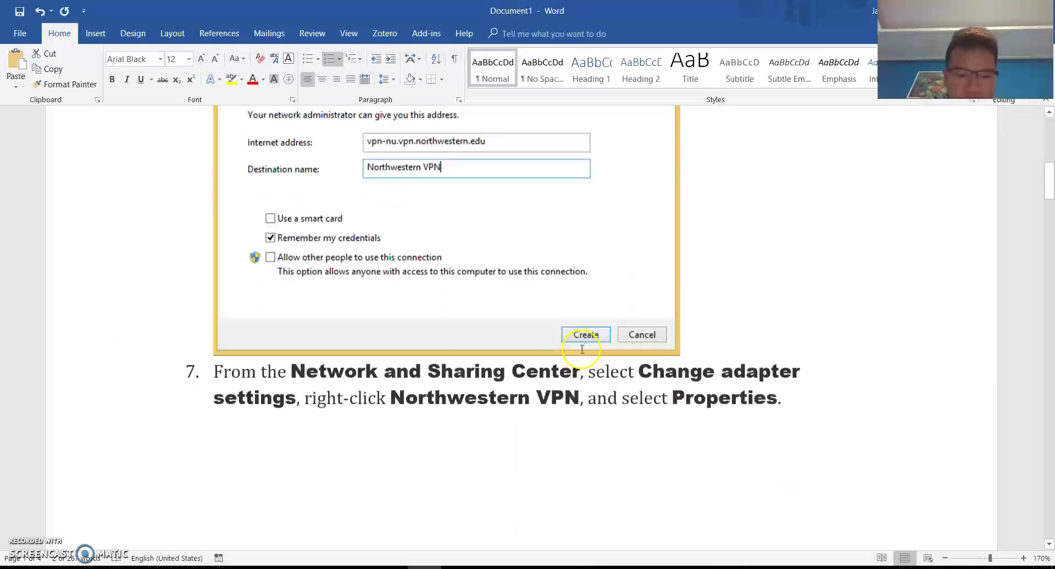
{"action": "scroll", "coordinate": [581, 349], "scroll_direction": "down", "scroll_amount": 2}
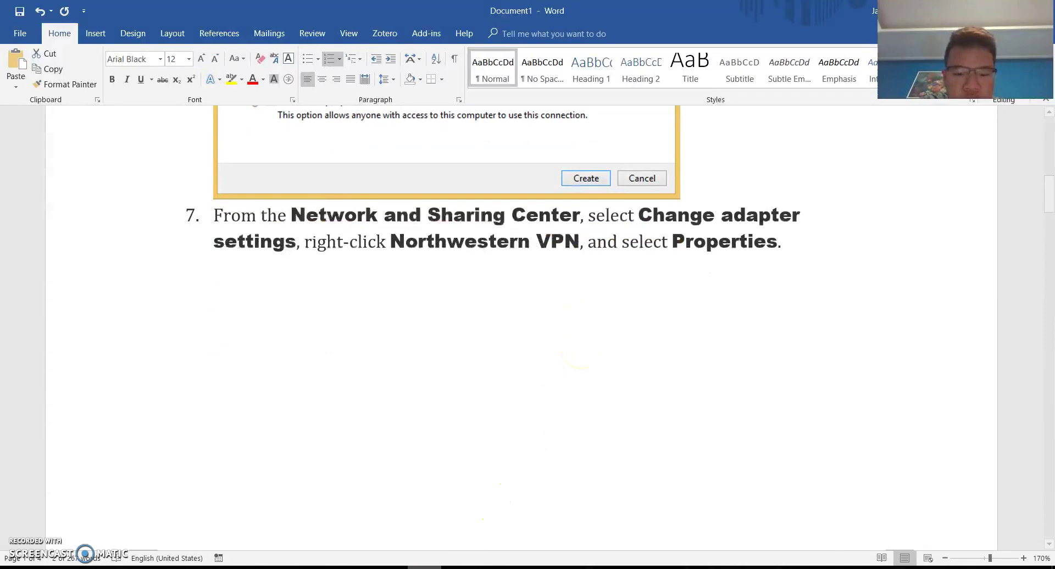
{"action": "key", "text": "alt+Tab"}
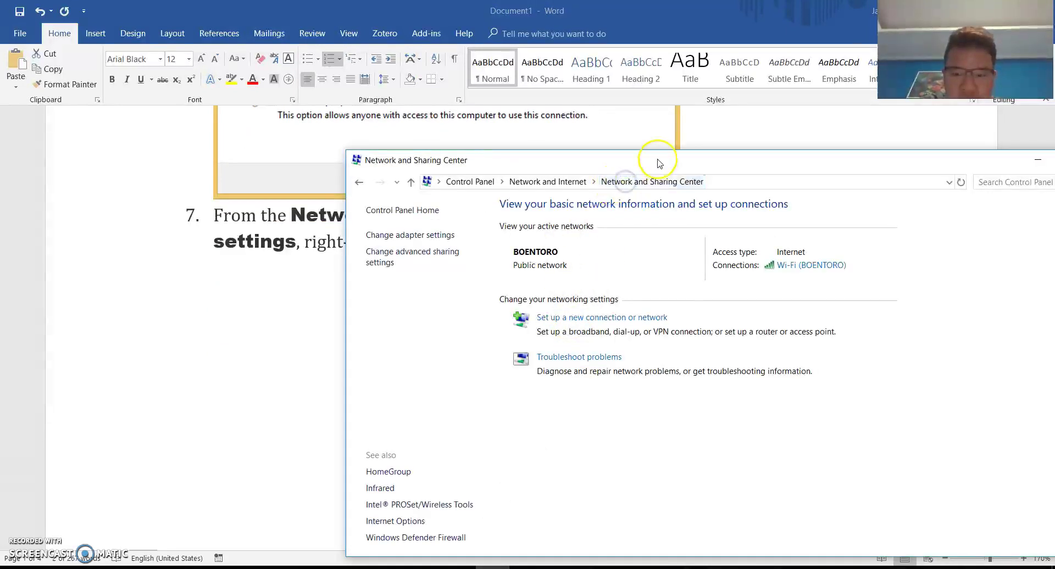
{"action": "mouse_move", "coordinate": [658, 157]}
{"action": "left_mouse_down"}
{"action": "mouse_move", "coordinate": [735, 251]}
{"action": "mouse_move", "coordinate": [748, 175]}
{"action": "left_mouse_up"}
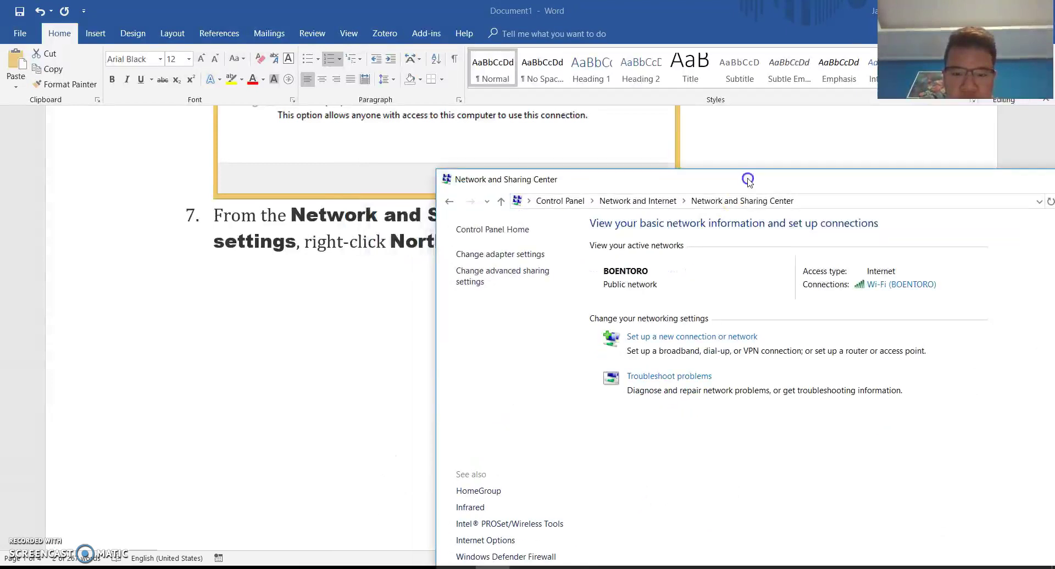
{"action": "left_click", "coordinate": [522, 254]}
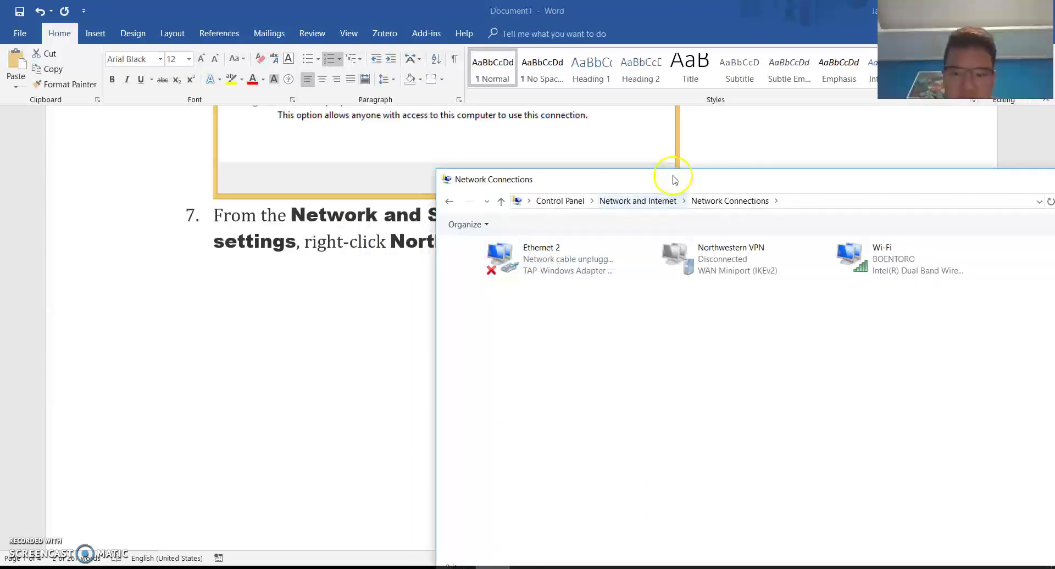
{"action": "mouse_move", "coordinate": [681, 181]}
{"action": "left_mouse_down"}
{"action": "mouse_move", "coordinate": [620, 339]}
{"action": "mouse_move", "coordinate": [521, 283]}
{"action": "left_mouse_up"}
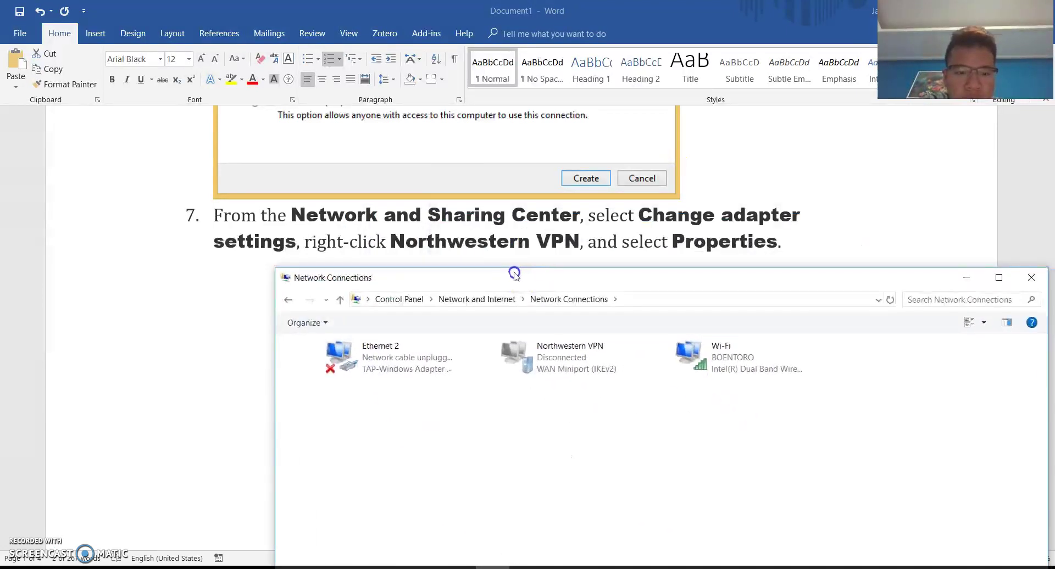
{"action": "right_click", "coordinate": [569, 365]}
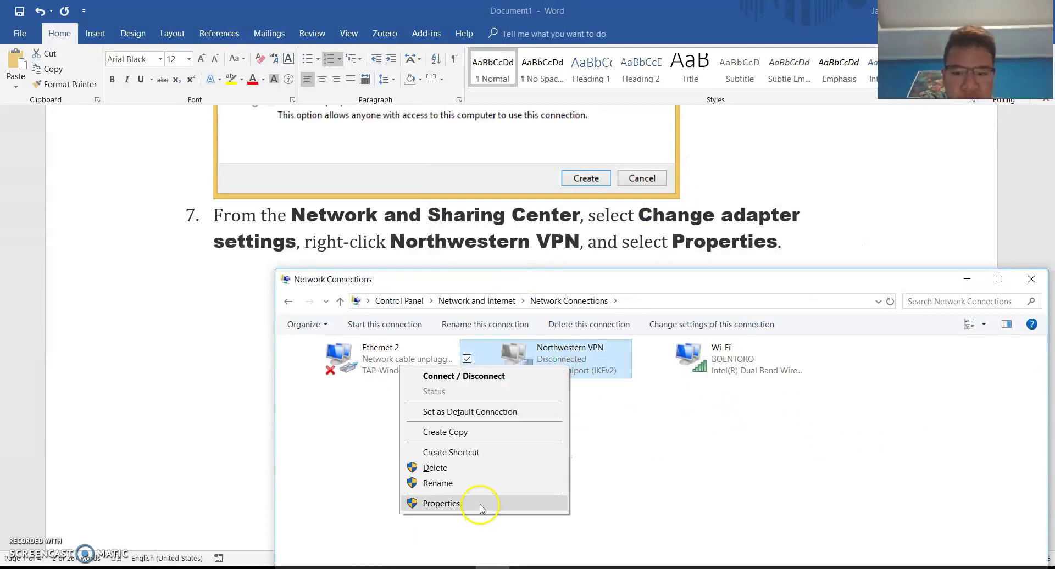
{"action": "left_click", "coordinate": [480, 505]}
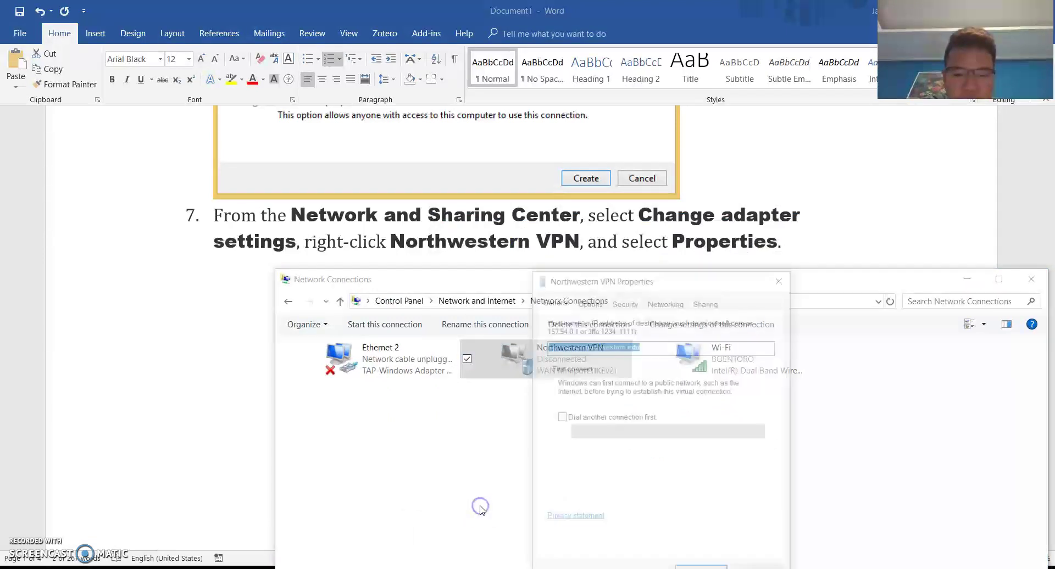
Scroll the Word instructions down to the VPN security settings steps
{"action": "left_click", "coordinate": [809, 222]}
{"action": "scroll", "coordinate": [810, 220], "scroll_direction": "down", "scroll_amount": 5}
{"action": "scroll", "coordinate": [810, 220], "scroll_direction": "down", "scroll_amount": 4}
{"action": "scroll", "coordinate": [810, 219], "scroll_direction": "down", "scroll_amount": 3}
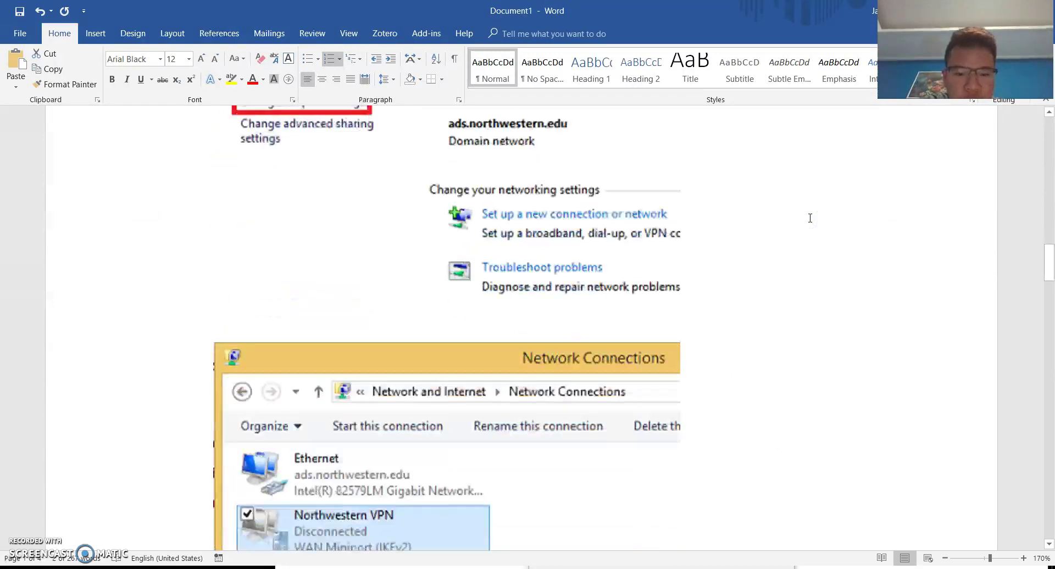
{"action": "scroll", "coordinate": [810, 218], "scroll_direction": "down", "scroll_amount": 4}
{"action": "scroll", "coordinate": [810, 218], "scroll_direction": "down", "scroll_amount": 4}
{"action": "scroll", "coordinate": [810, 218], "scroll_direction": "down", "scroll_amount": 4}
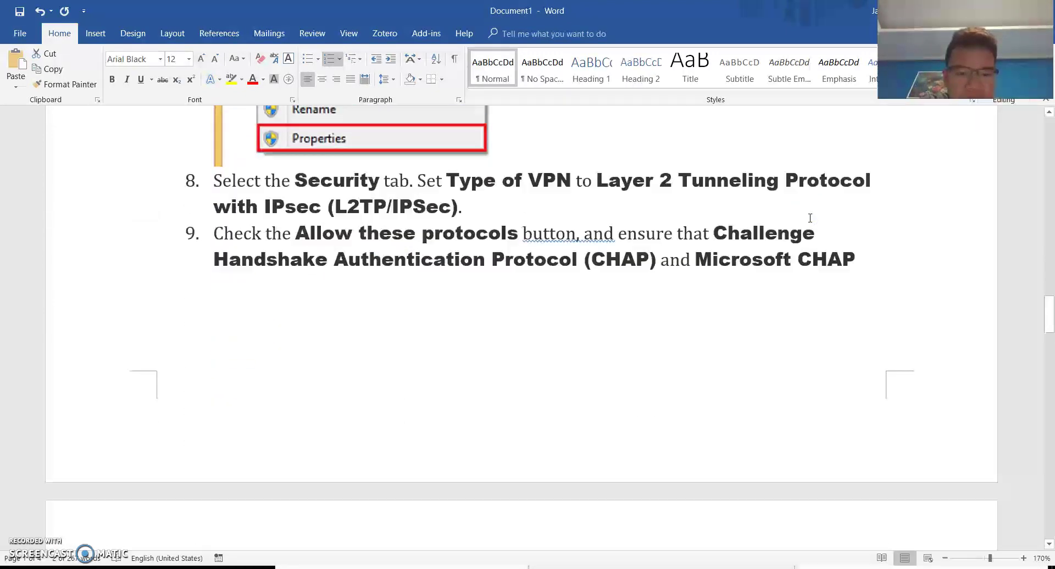
{"action": "key", "text": "alt+Tab"}
Set Security to L2TP/IPsec, allowing only CHAP and MS-CHAP v2, and save with OK
{"action": "left_click", "coordinate": [629, 303]}
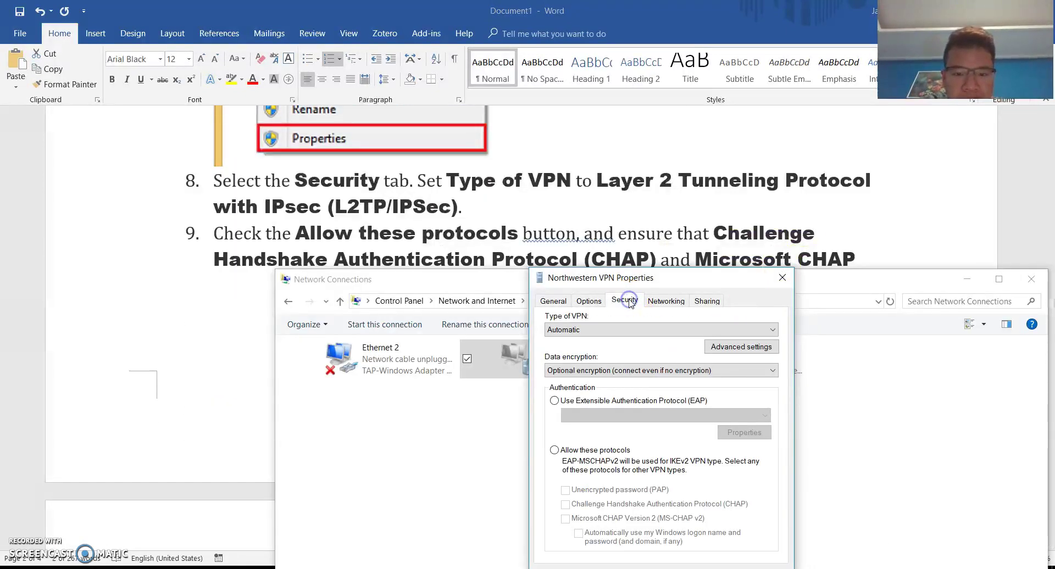
{"action": "left_click", "coordinate": [591, 330]}
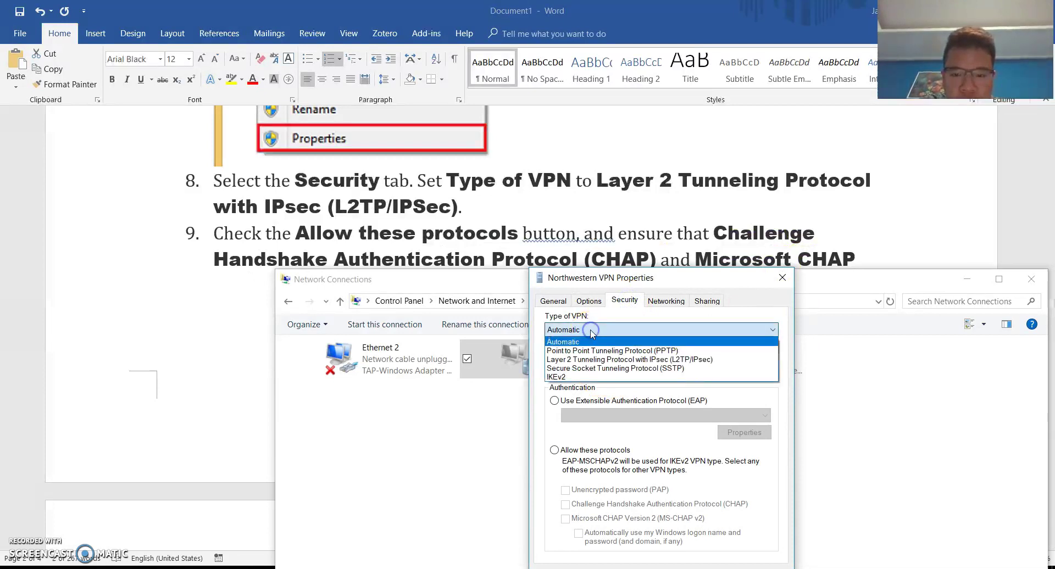
{"action": "left_click", "coordinate": [593, 358]}
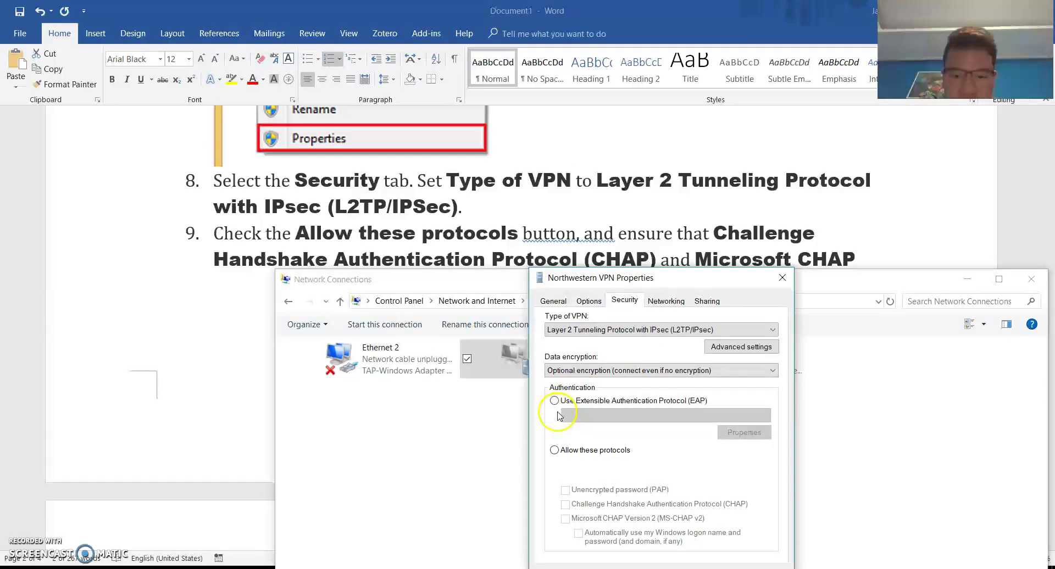
{"action": "left_click", "coordinate": [554, 451]}
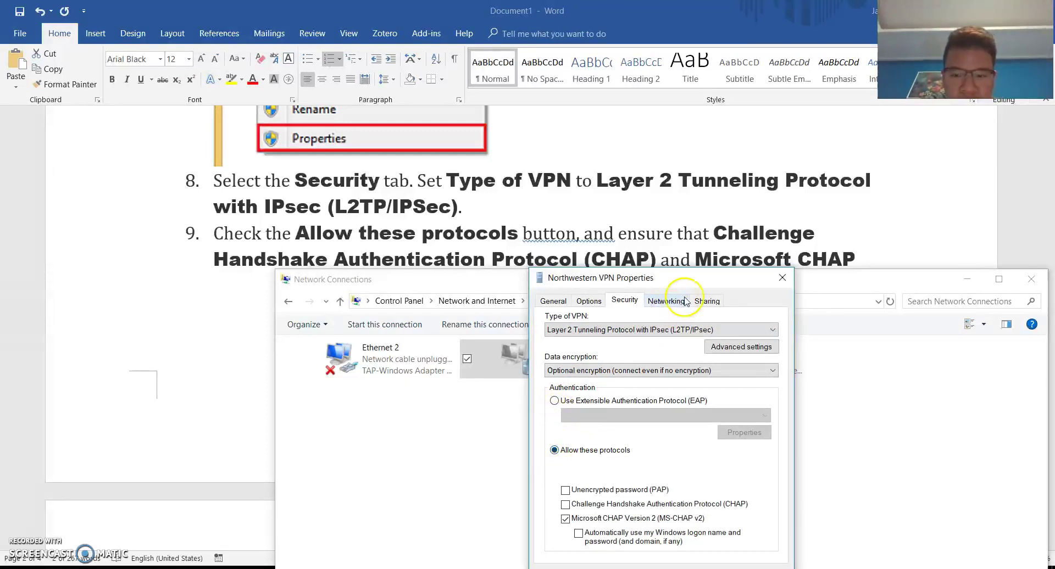
{"action": "left_click", "coordinate": [567, 505]}
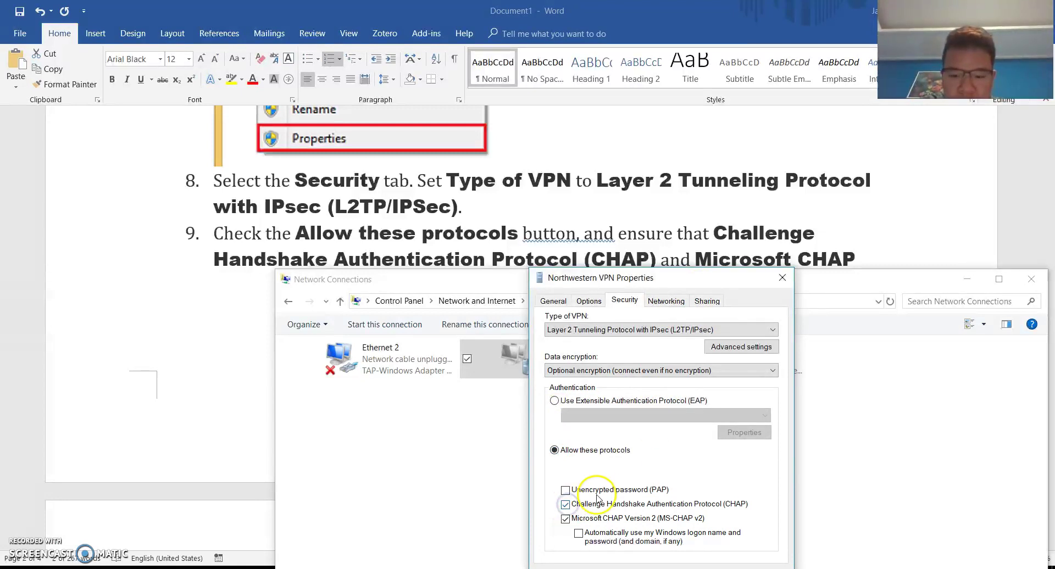
{"action": "scroll", "coordinate": [715, 374], "scroll_direction": "down", "scroll_amount": 2}
{"action": "scroll", "coordinate": [715, 374], "scroll_direction": "down", "scroll_amount": 2}
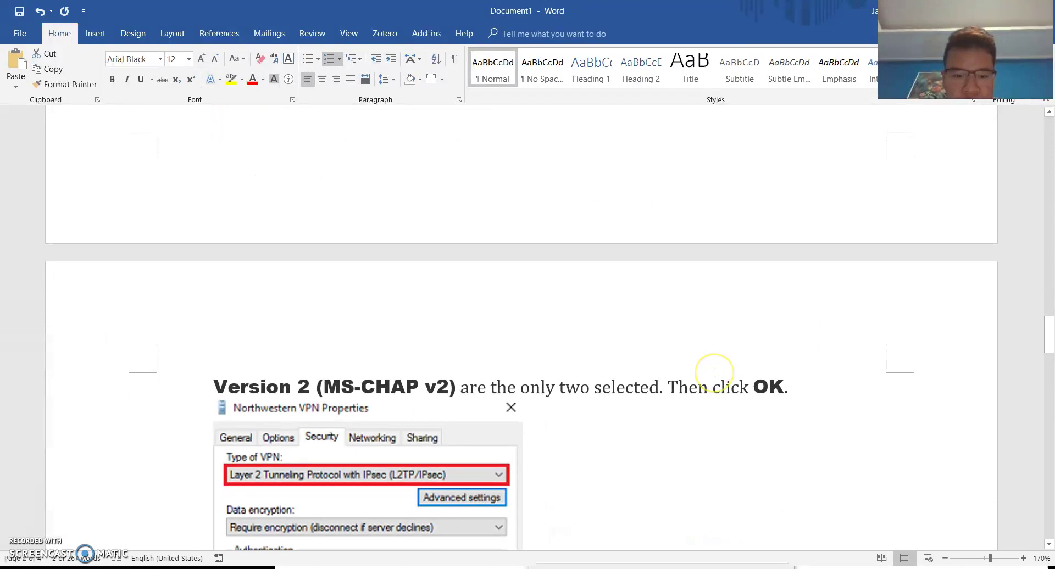
{"action": "key", "text": "alt+Tab"}
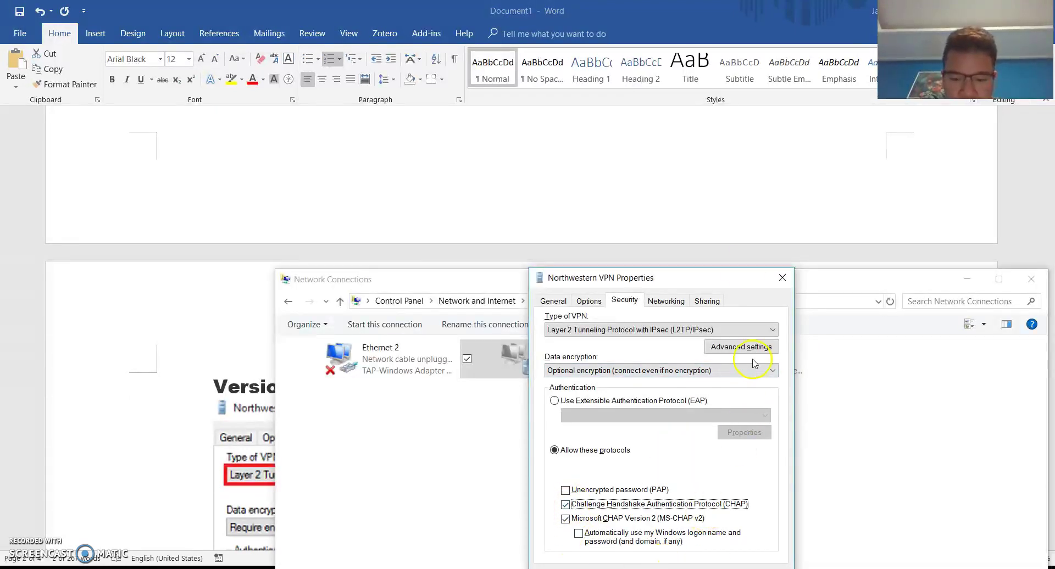
{"action": "left_click_drag", "start_coordinate": [700, 285], "coordinate": [705, 168]}
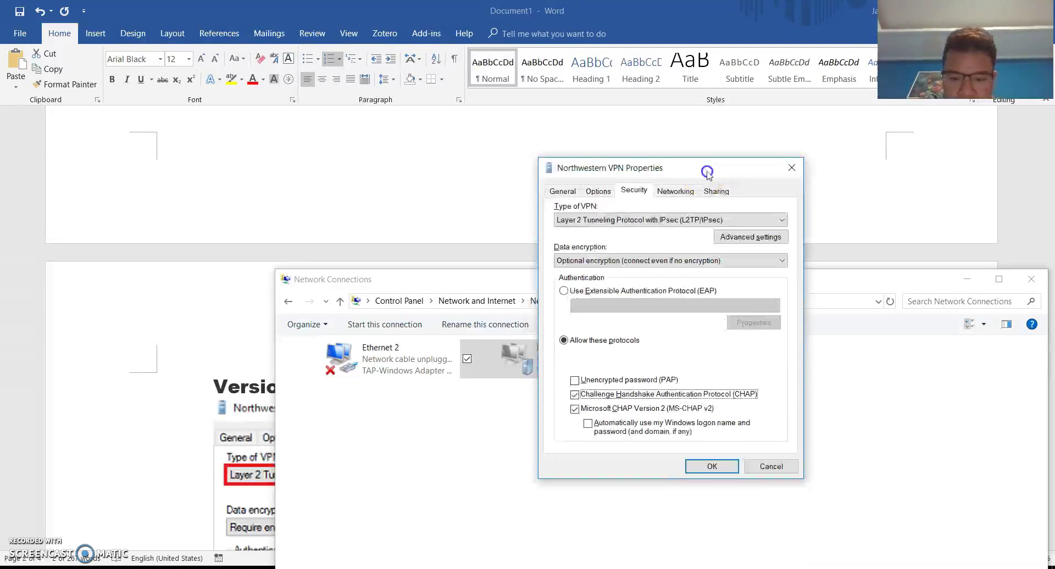
{"action": "left_click", "coordinate": [709, 467]}
Scroll the instructions to step 10 and return to Network Connections
{"action": "key", "text": "alt+Tab"}
{"action": "scroll", "coordinate": [715, 472], "scroll_direction": "down", "scroll_amount": 3}
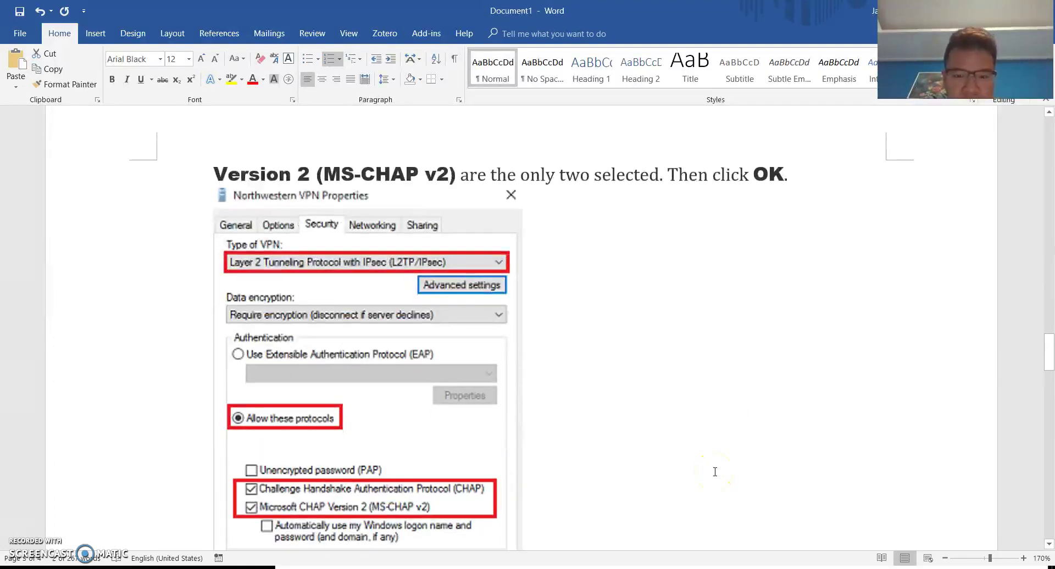
{"action": "scroll", "coordinate": [715, 472], "scroll_direction": "down", "scroll_amount": 3}
{"action": "scroll", "coordinate": [715, 472], "scroll_direction": "down", "scroll_amount": 3}
{"action": "key", "text": "alt+Tab"}
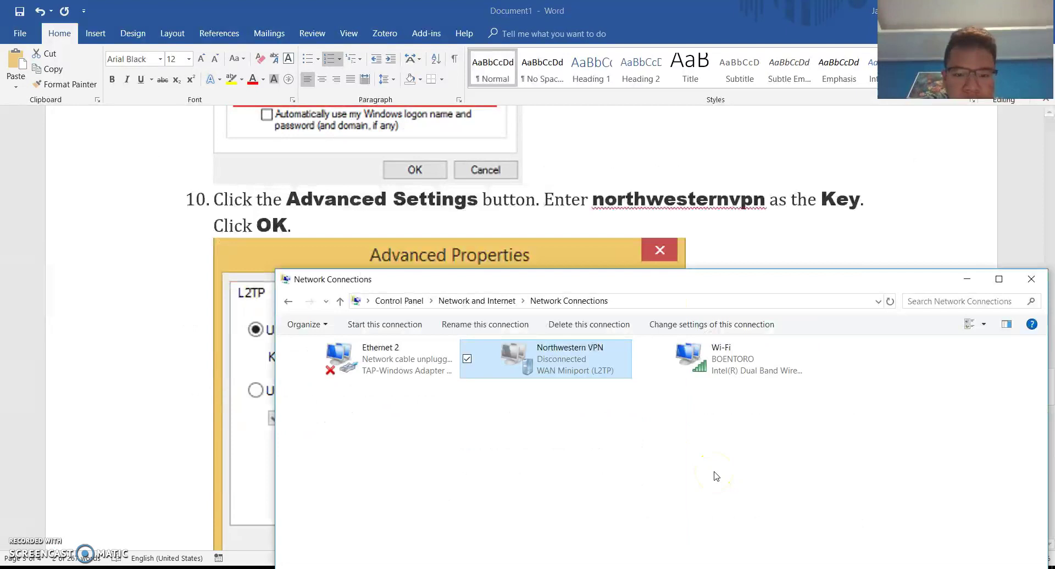
Reopen the Northwestern VPN properties and consult the instructions for the next step
{"action": "right_click", "coordinate": [584, 377]}
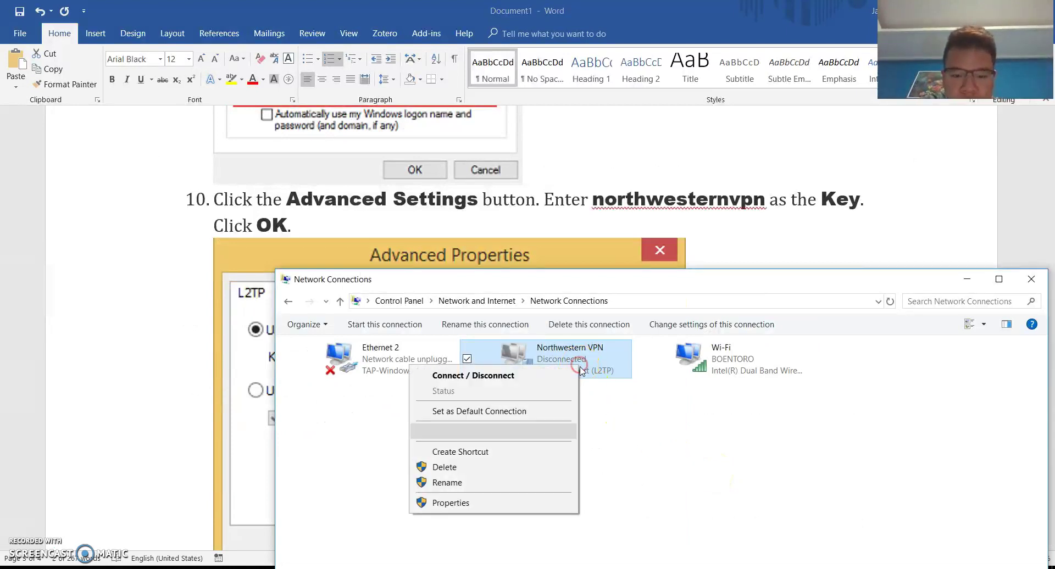
{"action": "left_click", "coordinate": [524, 502]}
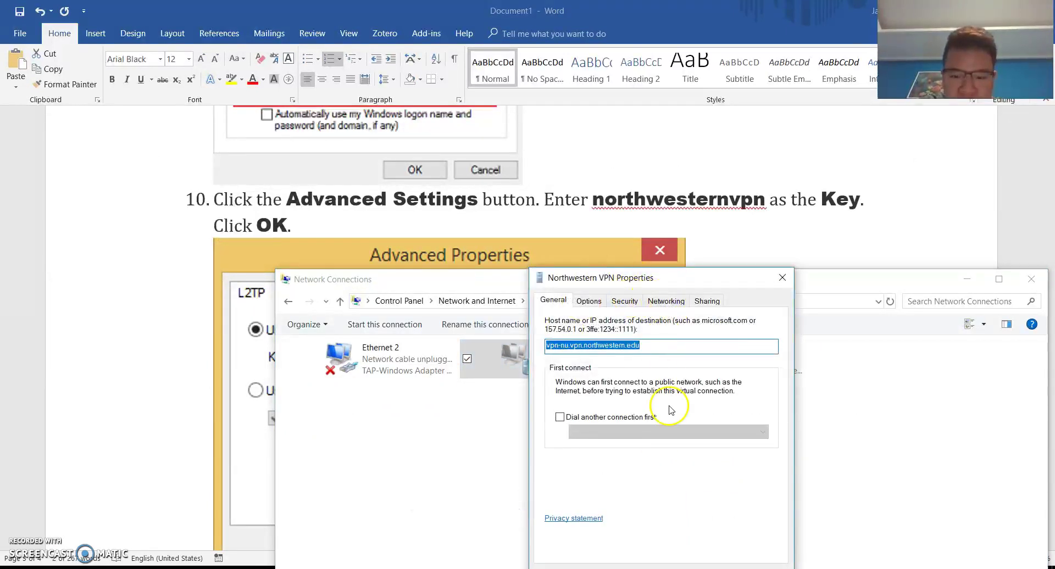
{"action": "key", "text": "alt+Tab"}
{"action": "scroll", "coordinate": [670, 407], "scroll_direction": "up", "scroll_amount": 5}
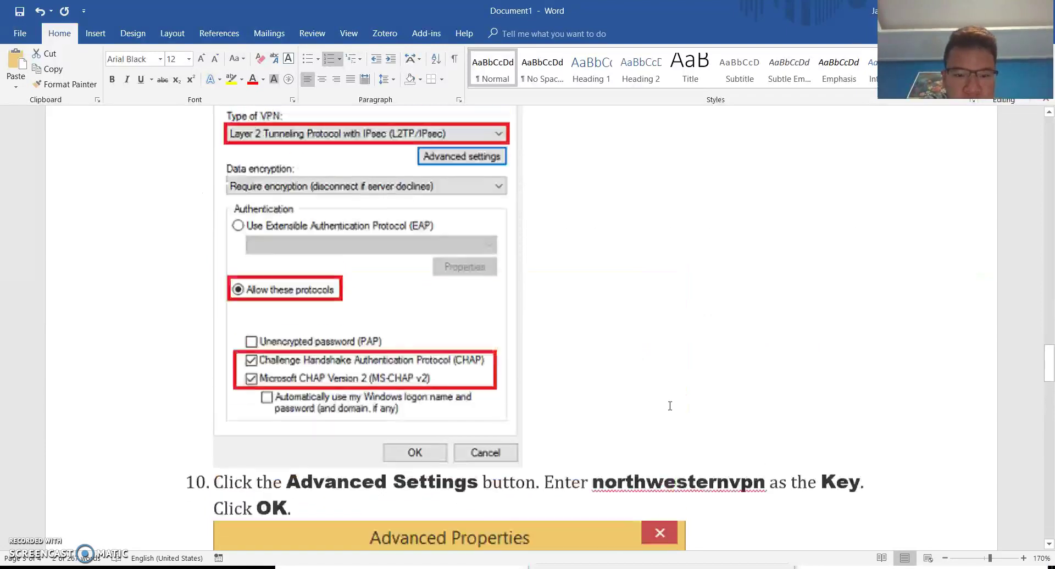
{"action": "scroll", "coordinate": [670, 406], "scroll_direction": "down", "scroll_amount": 3}
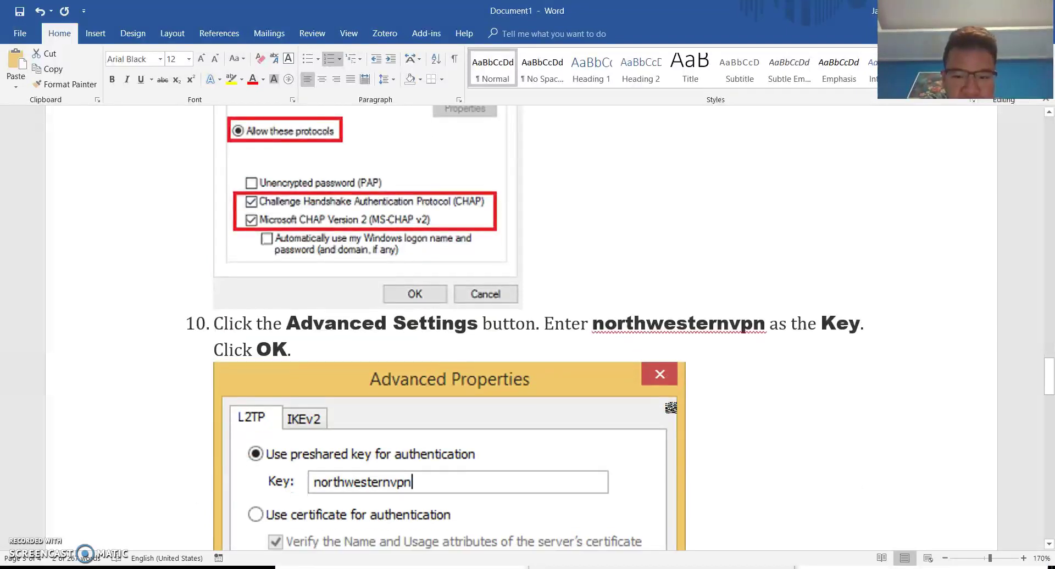
{"action": "scroll", "coordinate": [671, 408], "scroll_direction": "down", "scroll_amount": 4}
{"action": "key", "text": "alt+Tab"}
{"action": "key", "text": "alt+Tab"}
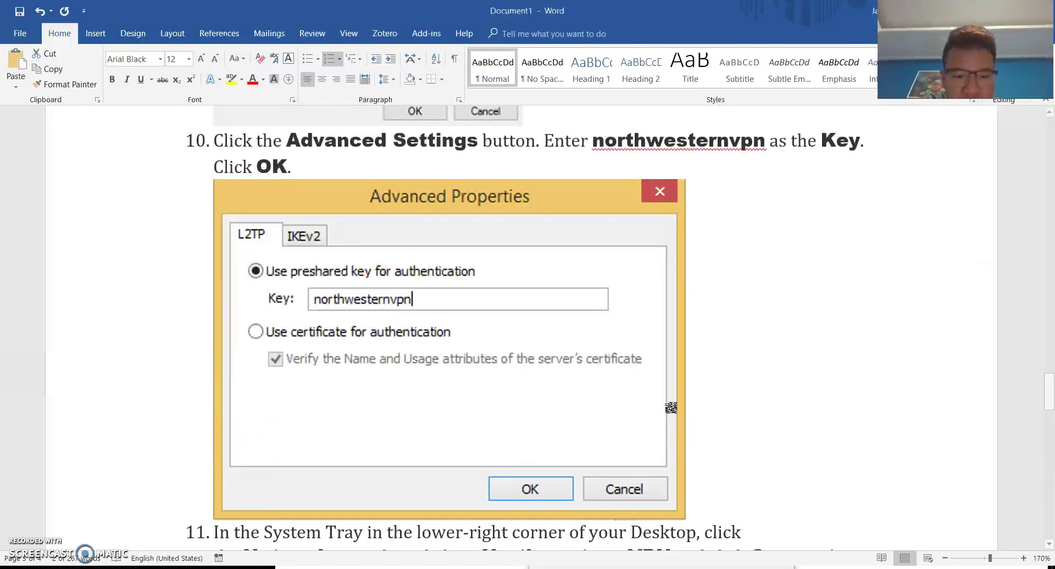
Show the Northwestern VPN Security tab with L2TP/IPsec, CHAP and MS-CHAP v2
{"action": "scroll", "coordinate": [670, 407], "scroll_direction": "down", "scroll_amount": 3}
{"action": "scroll", "coordinate": [670, 406], "scroll_direction": "down", "scroll_amount": 6}
{"action": "scroll", "coordinate": [670, 406], "scroll_direction": "up", "scroll_amount": 1}
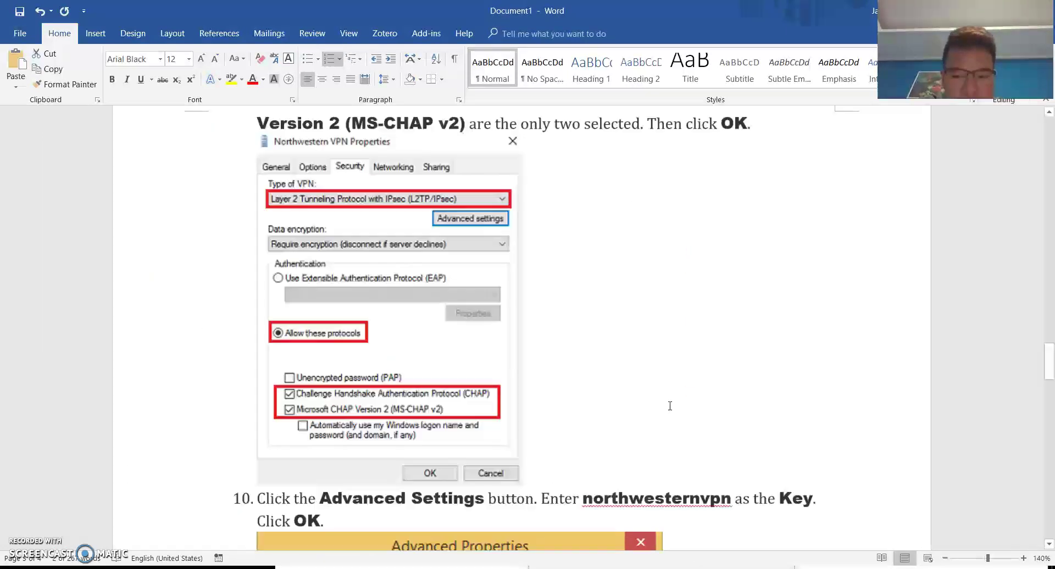
{"action": "scroll", "coordinate": [670, 406], "scroll_direction": "up", "scroll_amount": 2}
{"action": "scroll", "coordinate": [670, 406], "scroll_direction": "down", "scroll_amount": 3}
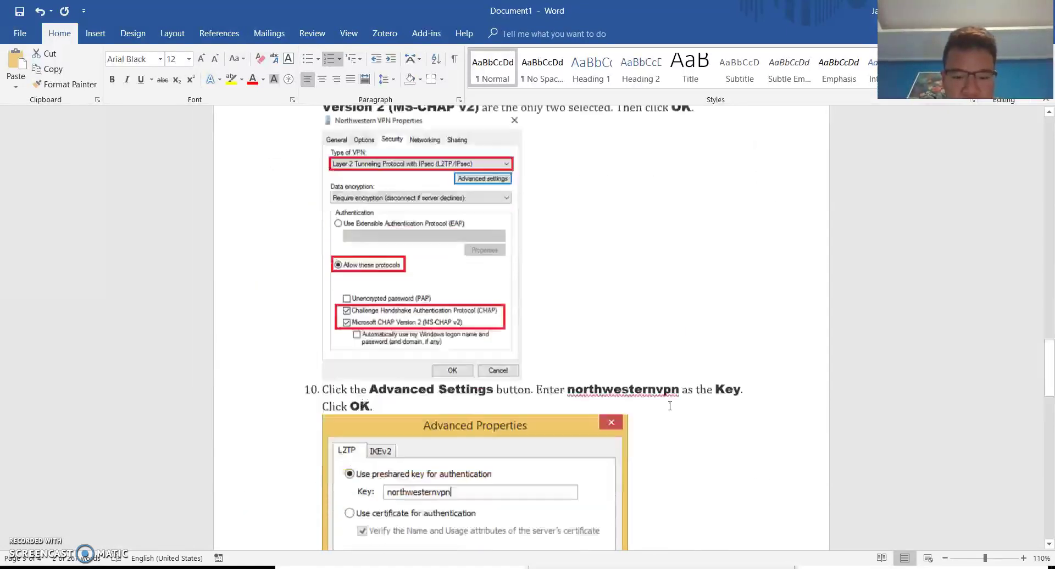
{"action": "key", "text": "alt+Tab"}
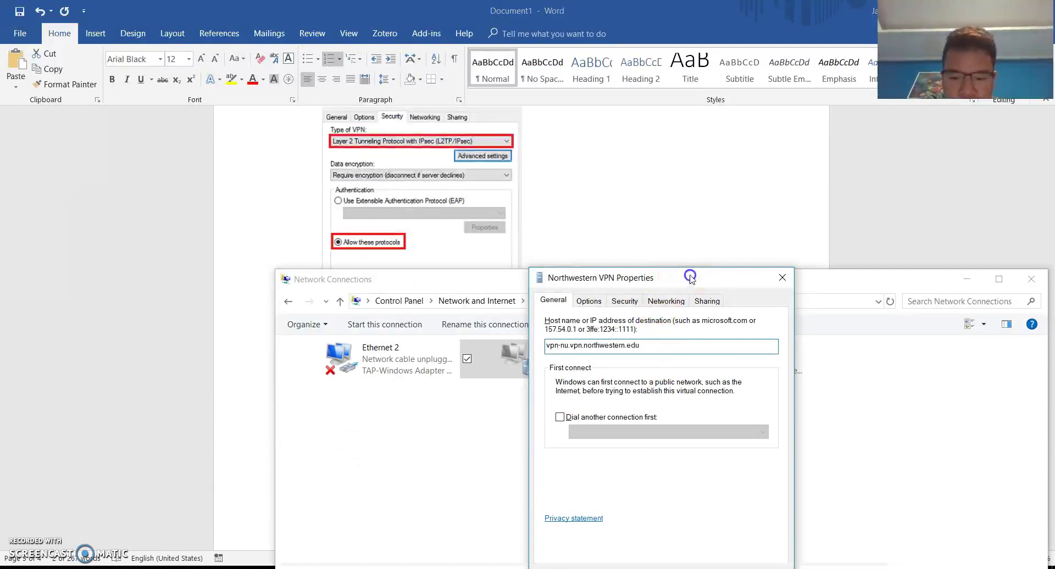
{"action": "left_click_drag", "start_coordinate": [691, 279], "coordinate": [693, 264]}
{"action": "left_click", "coordinate": [591, 286]}
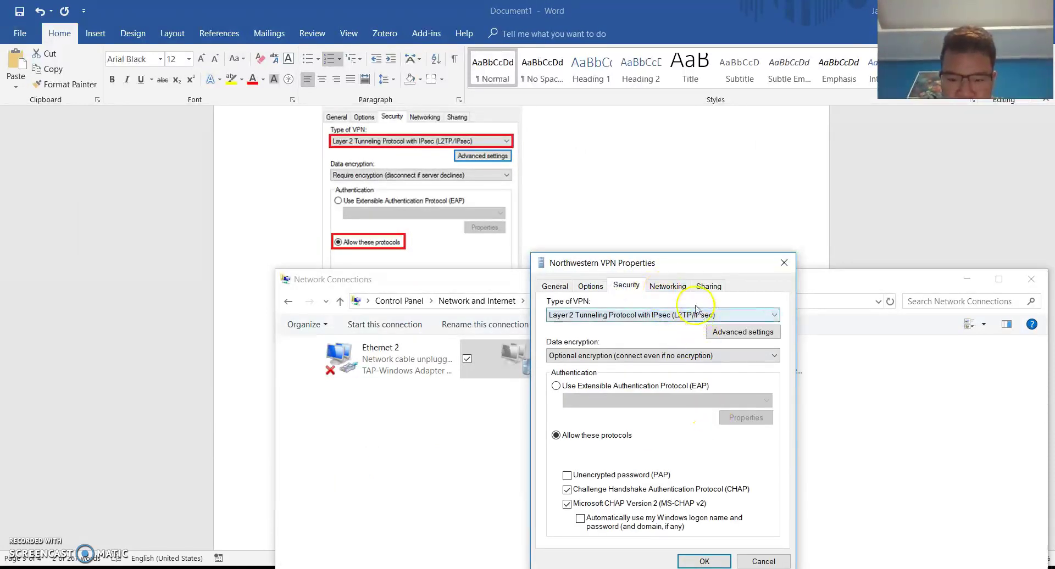
Open the L2TP Advanced settings and copy the key northwesternvpn from the instructions
{"action": "left_click", "coordinate": [725, 332]}
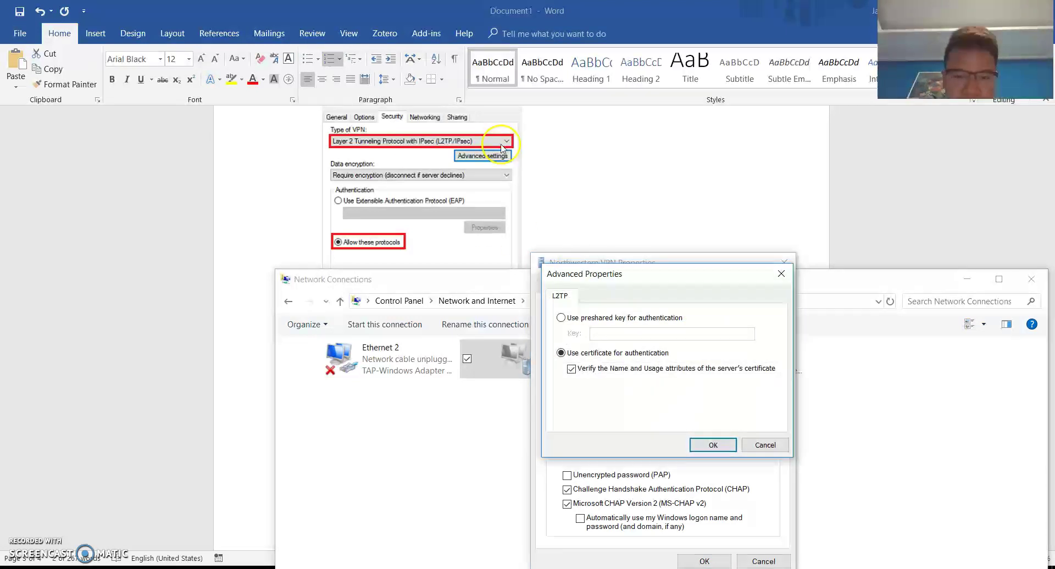
{"action": "key", "text": "alt+Tab"}
{"action": "scroll", "coordinate": [503, 146], "scroll_direction": "down", "scroll_amount": 3}
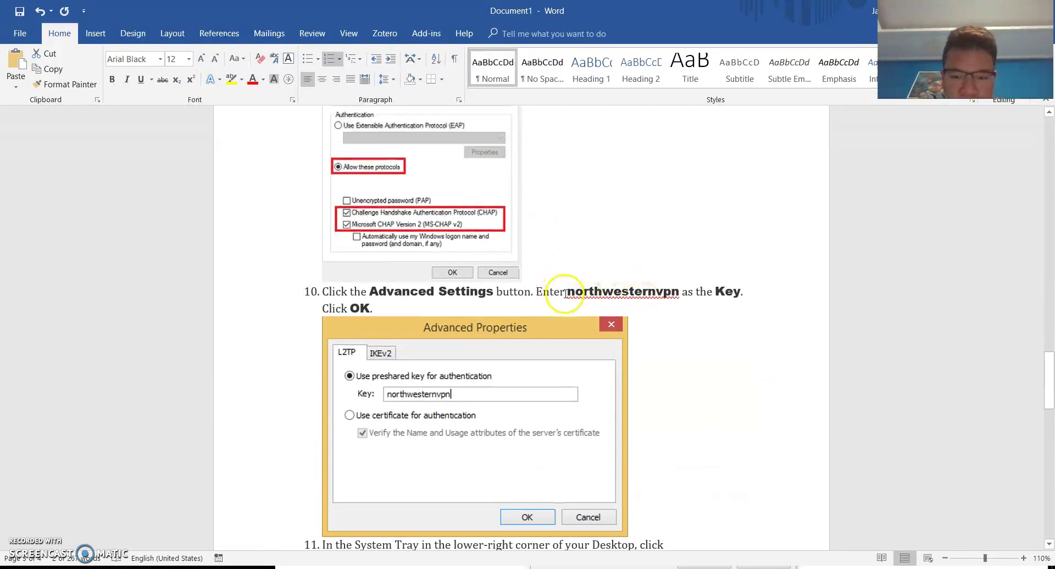
{"action": "mouse_move", "coordinate": [566, 294]}
{"action": "left_mouse_down"}
{"action": "mouse_move", "coordinate": [682, 294]}
{"action": "mouse_move", "coordinate": [567, 294]}
{"action": "left_mouse_up"}
{"action": "left_click", "coordinate": [682, 294]}
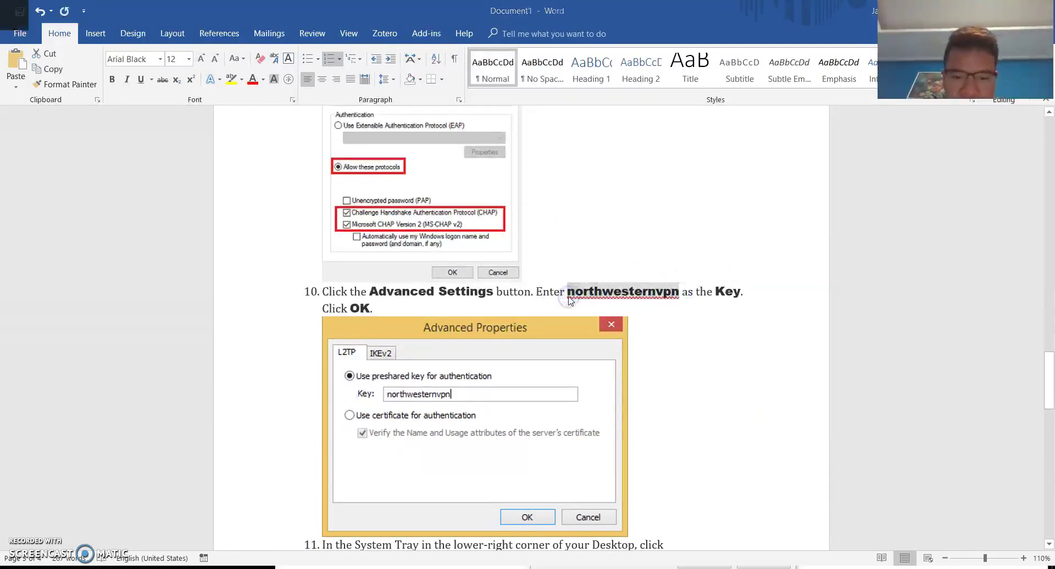
{"action": "key", "text": "alt+Tab"}
{"action": "left_click", "coordinate": [561, 318]}
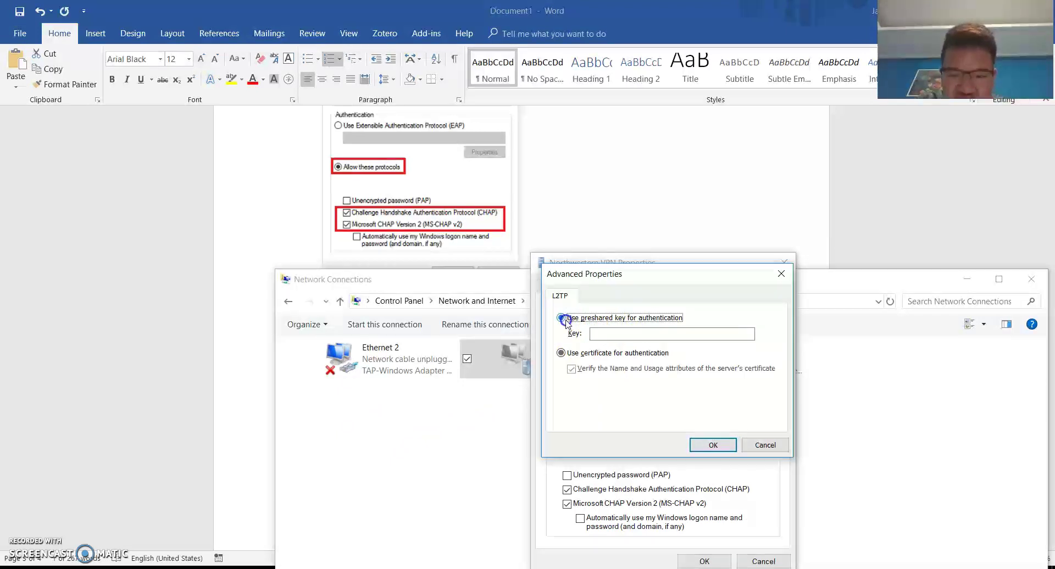
{"action": "key", "text": "alt+Tab"}
{"action": "key", "text": "alt+Tab"}
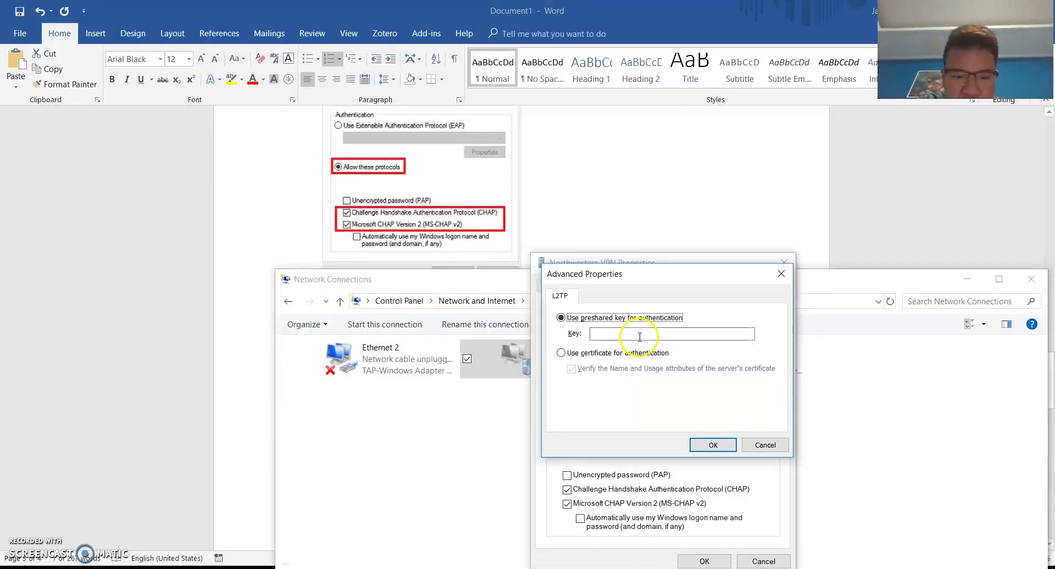
{"action": "key", "text": "alt+Tab"}
{"action": "key", "text": "alt+Tab"}
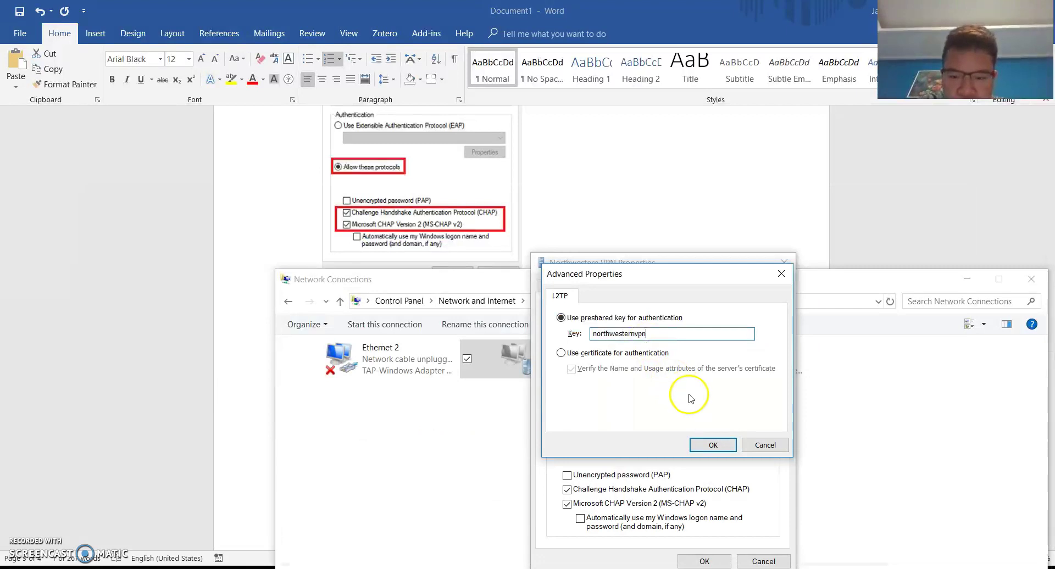
{"action": "left_click", "coordinate": [712, 443]}
{"action": "key", "text": "alt+Tab"}
{"action": "scroll", "coordinate": [753, 254], "scroll_direction": "down", "scroll_amount": 3}
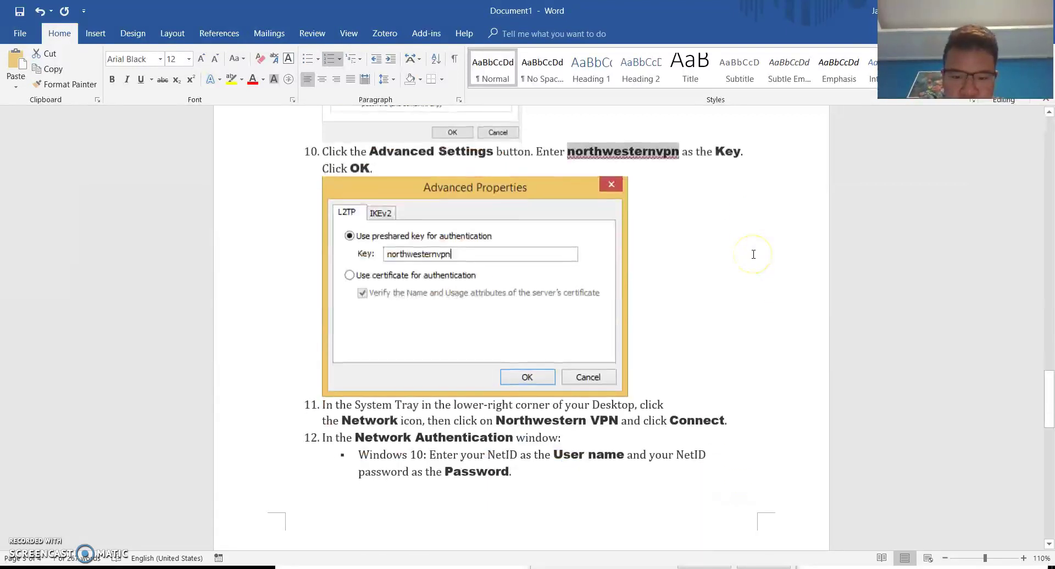
{"action": "key", "text": "alt+Tab"}
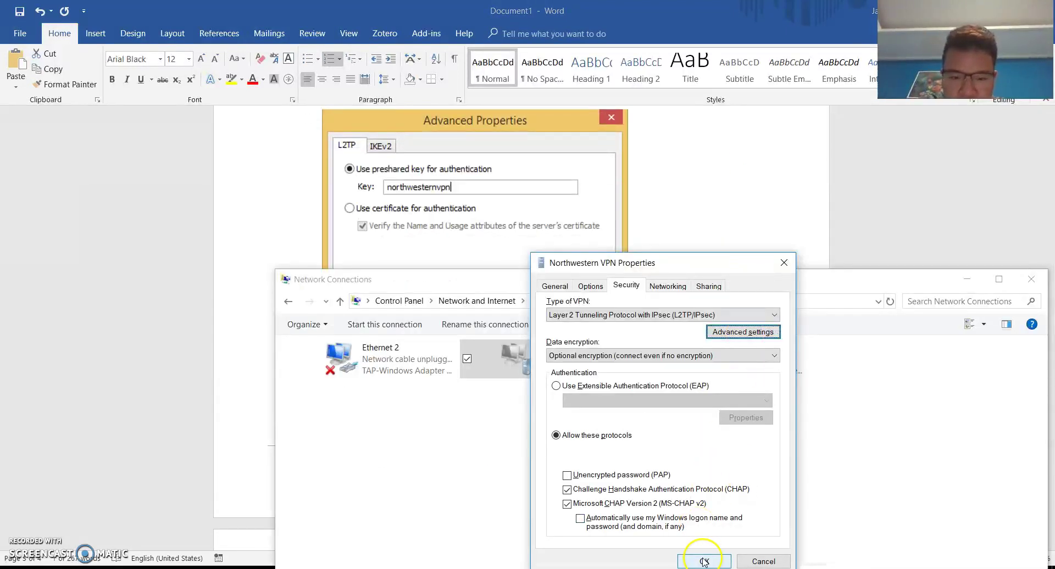
{"action": "left_click", "coordinate": [704, 562]}
{"action": "key", "text": "alt+Tab"}
Restore down the Word window over the myHR page and minimize Network Connections
{"action": "scroll", "coordinate": [680, 411], "scroll_direction": "down", "scroll_amount": 1}
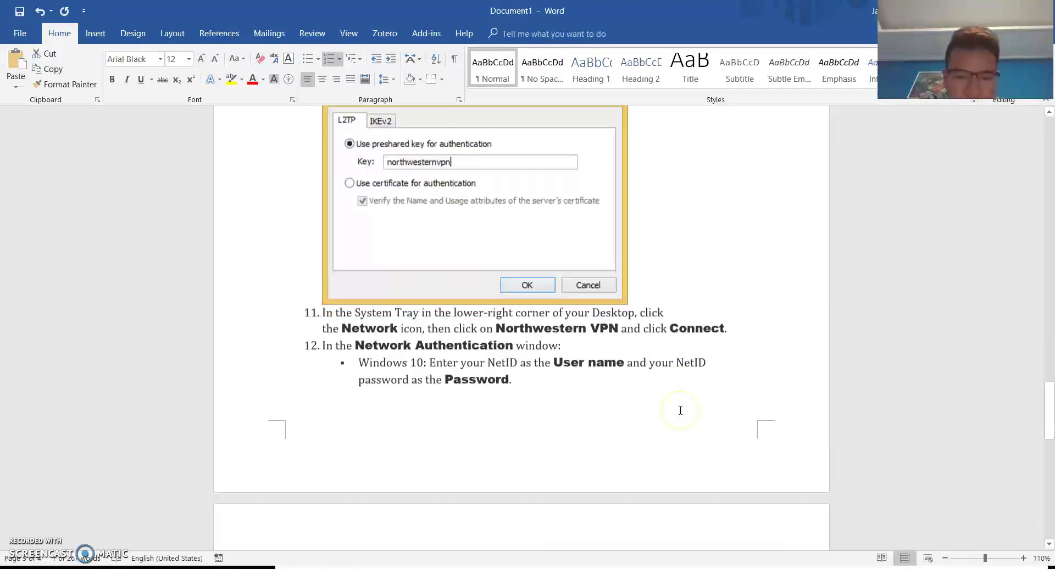
{"action": "scroll", "coordinate": [680, 411], "scroll_direction": "down", "scroll_amount": 1}
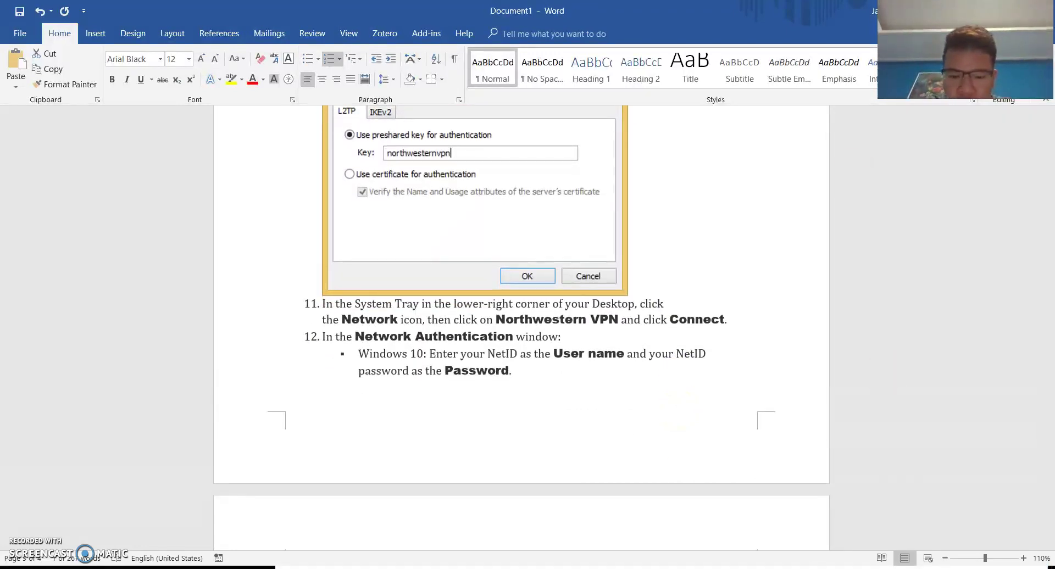
{"action": "left_click_drag", "start_coordinate": [805, 12], "coordinate": [734, 49]}
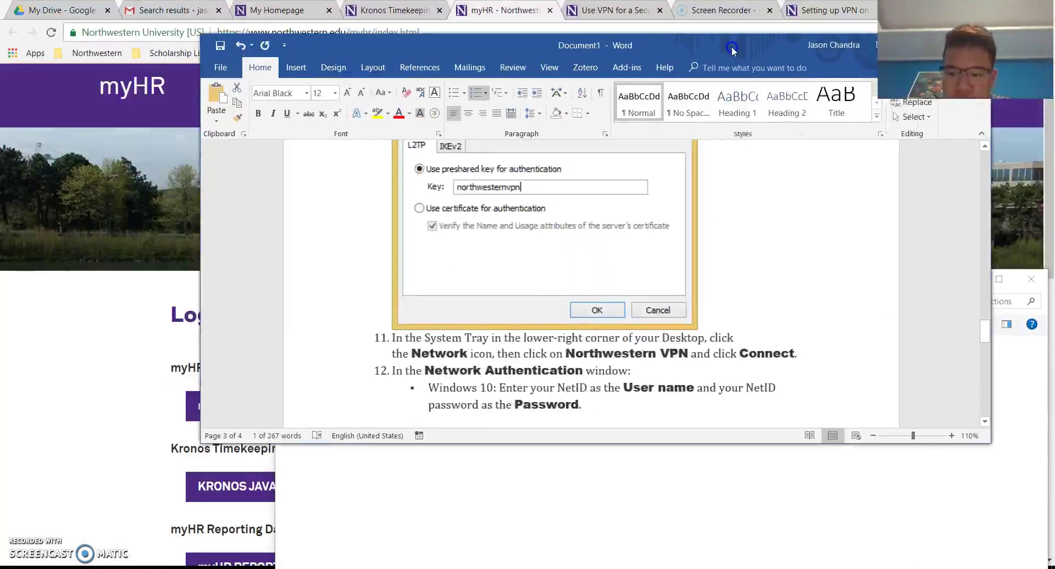
{"action": "left_click", "coordinate": [1000, 285]}
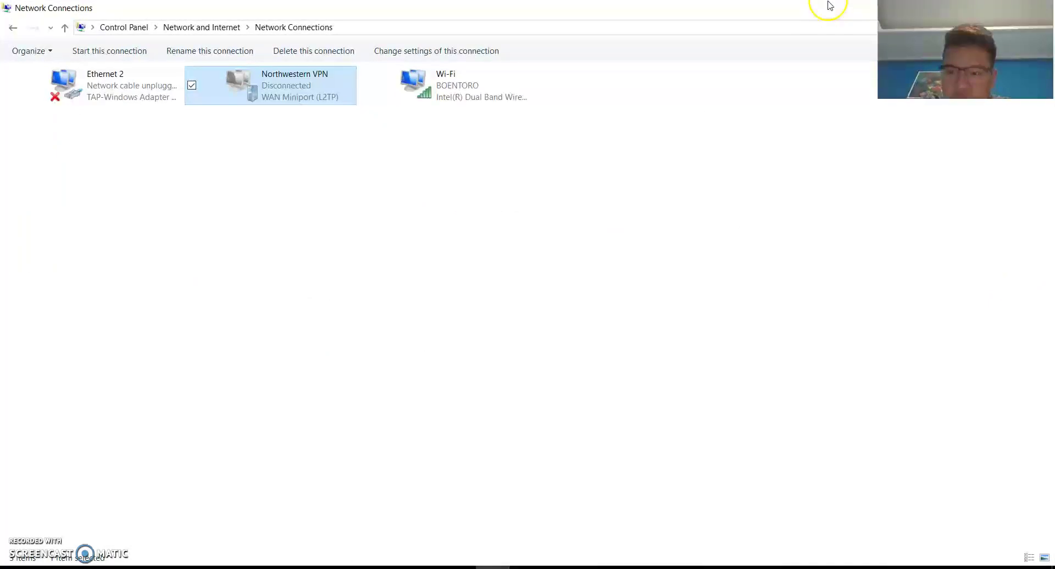
{"action": "double_click", "coordinate": [832, 10]}
{"action": "left_click", "coordinate": [899, 161]}
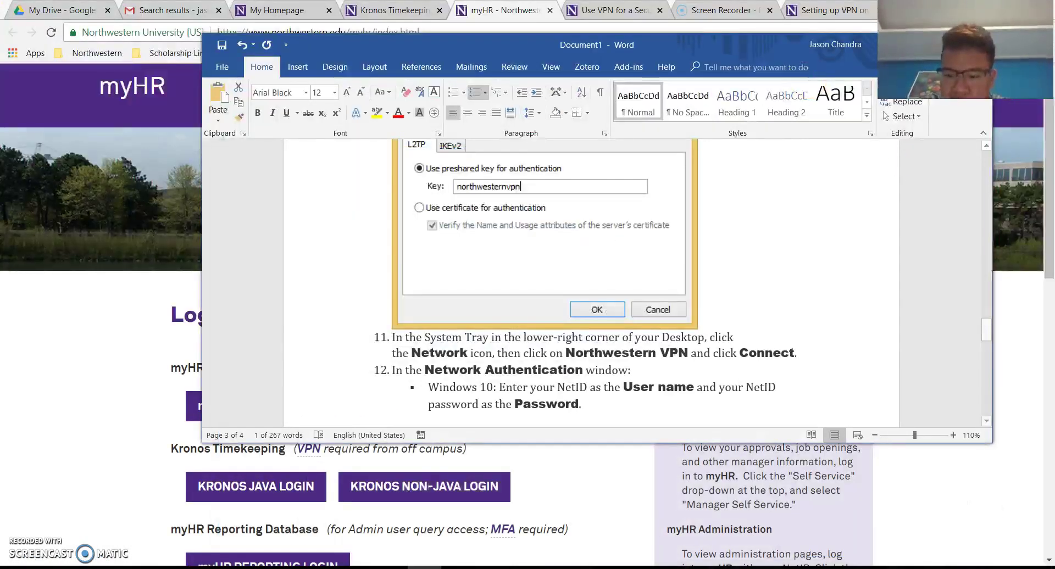
Open the available networks list from the system tray network icon
{"action": "scroll", "coordinate": [861, 323], "scroll_direction": "down", "scroll_amount": 1}
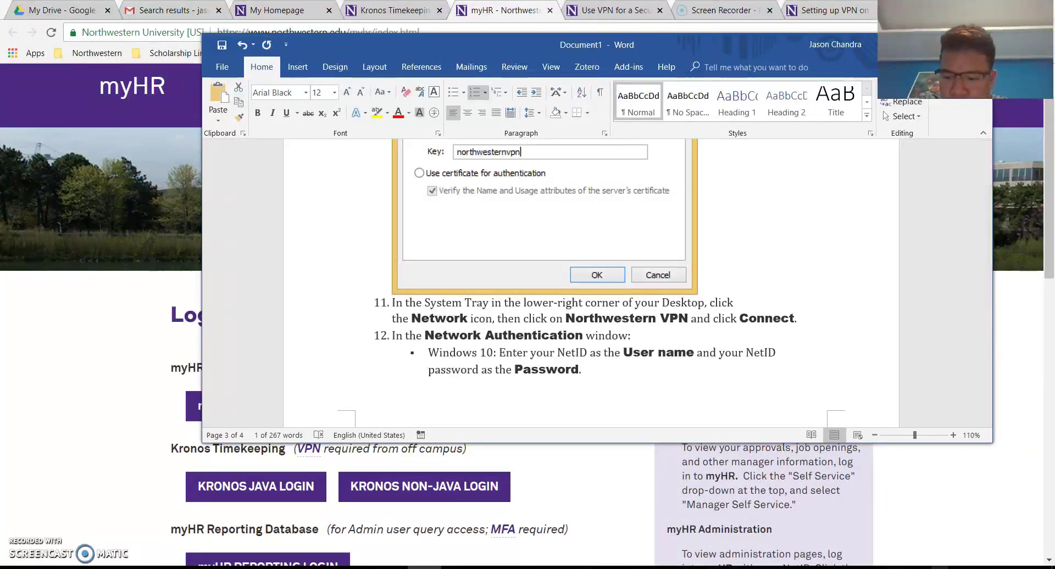
{"action": "left_click", "coordinate": [984, 568]}
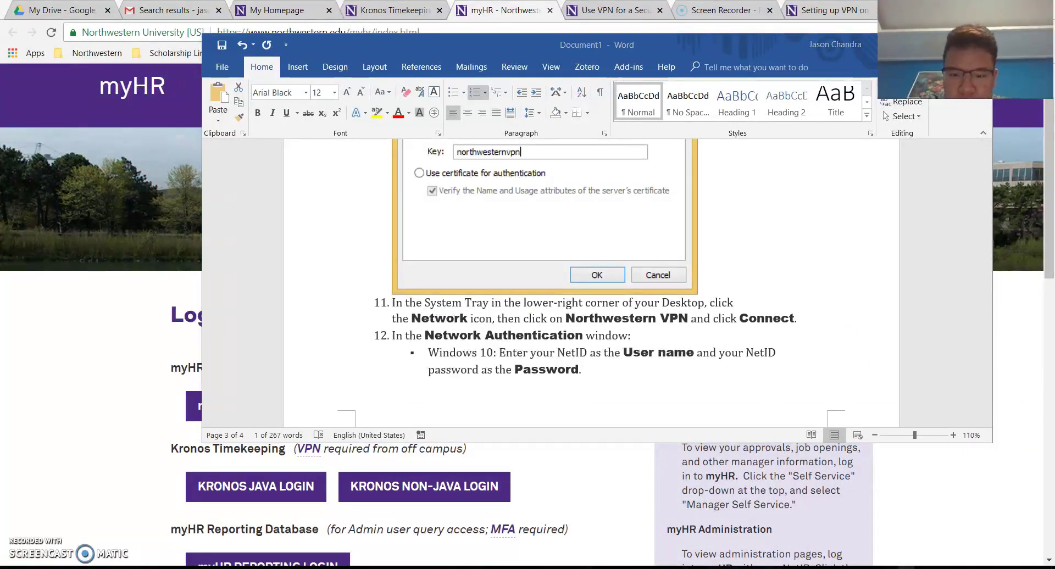
{"action": "left_click", "coordinate": [970, 568]}
Connect to Northwestern VPN, signing in with the NetID user name and password
{"action": "left_click", "coordinate": [968, 207]}
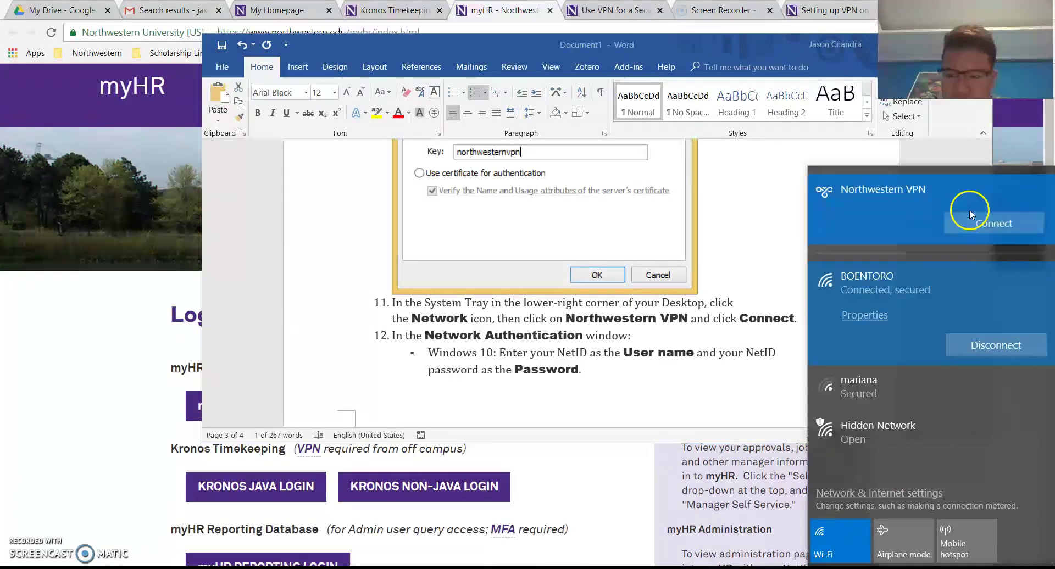
{"action": "left_click", "coordinate": [974, 225]}
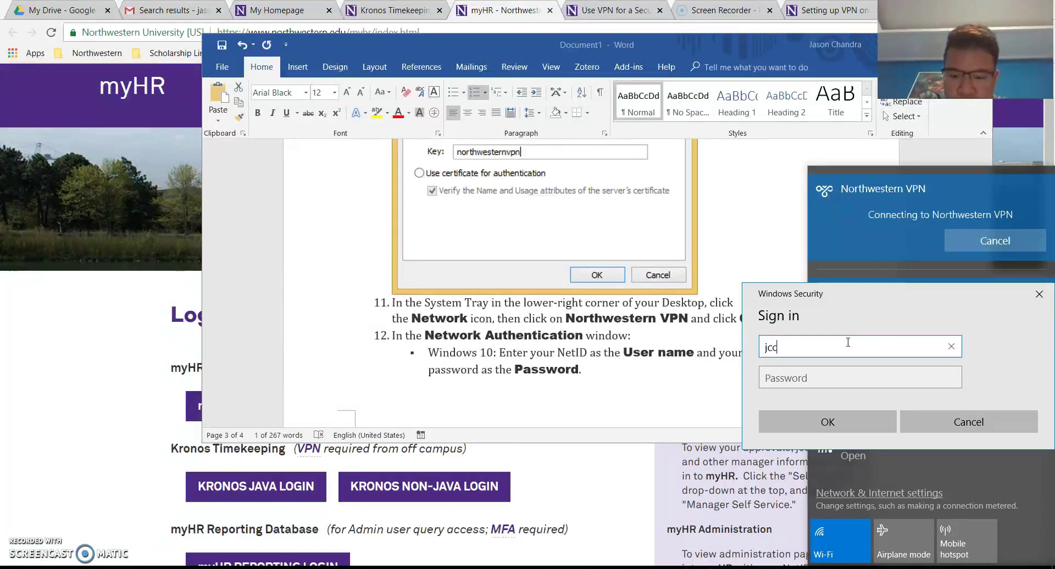
{"action": "key", "text": "Tab"}
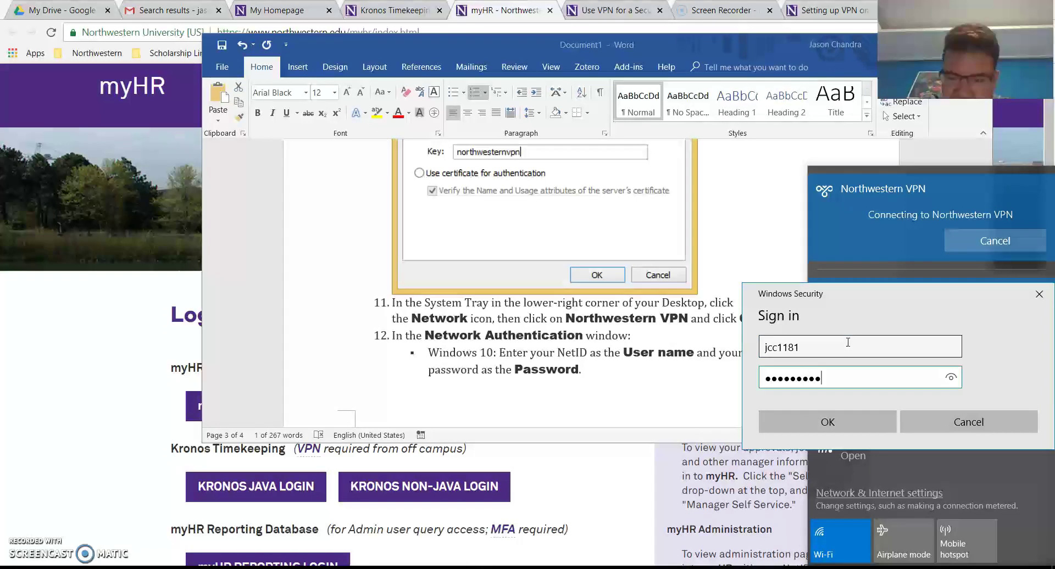
{"action": "left_click", "coordinate": [833, 421]}
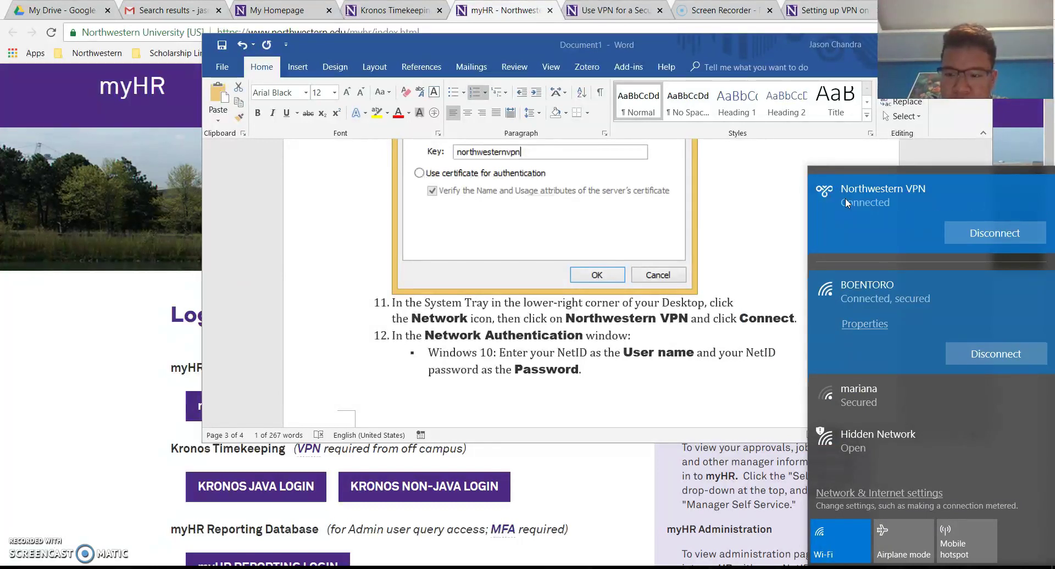
{"action": "scroll", "coordinate": [637, 287], "scroll_direction": "down", "scroll_amount": 3}
{"action": "scroll", "coordinate": [637, 286], "scroll_direction": "down", "scroll_amount": 1}
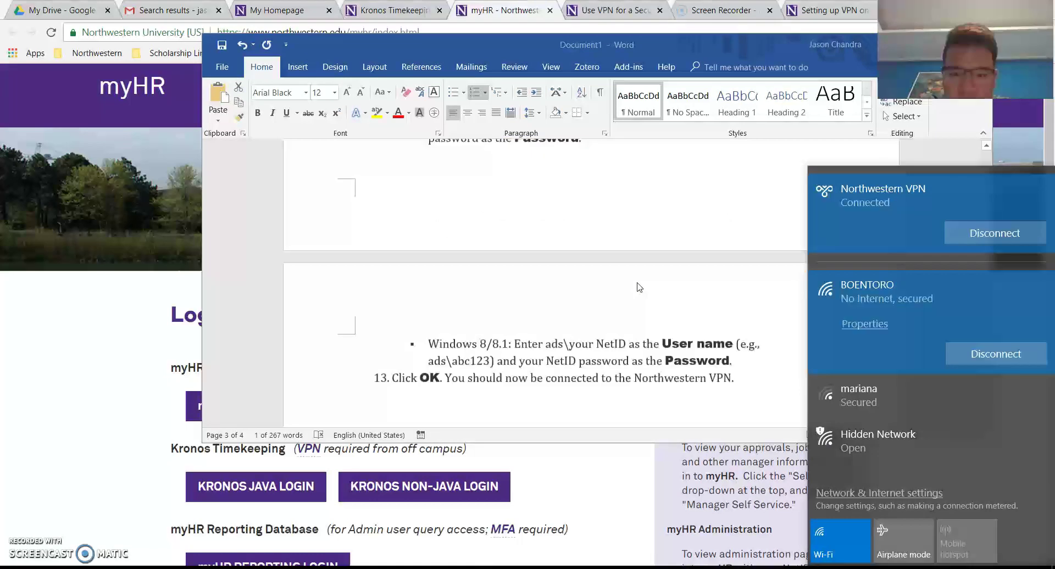
{"action": "scroll", "coordinate": [638, 286], "scroll_direction": "down", "scroll_amount": 2}
{"action": "scroll", "coordinate": [639, 287], "scroll_direction": "up", "scroll_amount": 2}
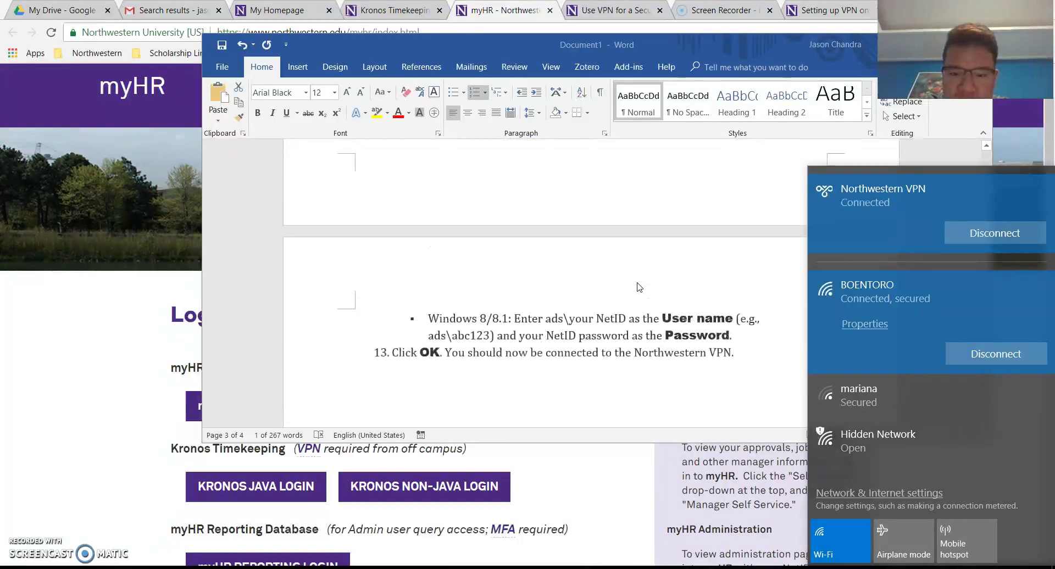
Open KRONOS JAVA LOGIN from myHR, submit the logon, and bring Word back
{"action": "left_click", "coordinate": [134, 323]}
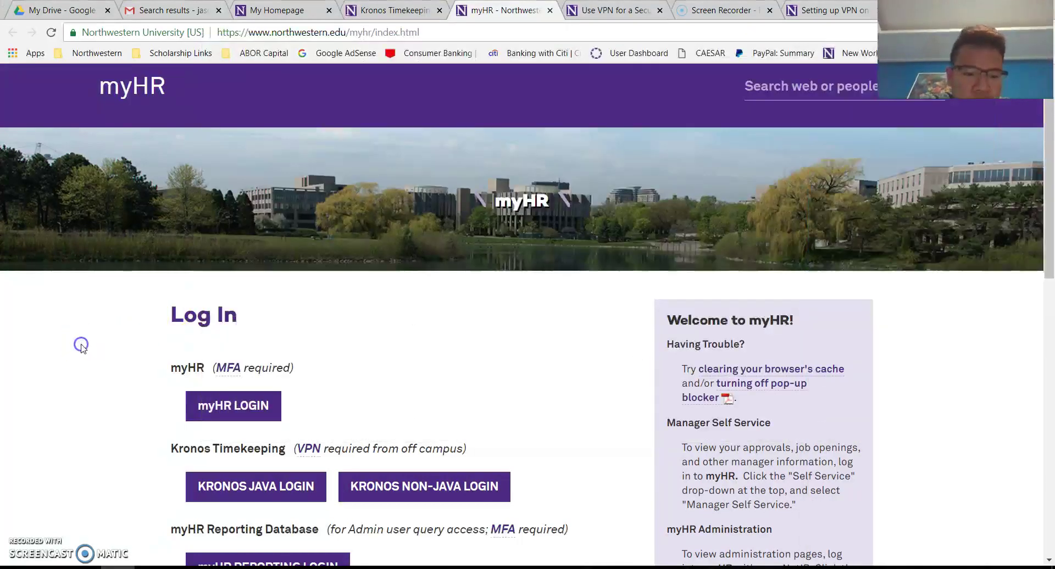
{"action": "scroll", "coordinate": [80, 344], "scroll_direction": "down", "scroll_amount": 3}
{"action": "left_click", "coordinate": [254, 332]}
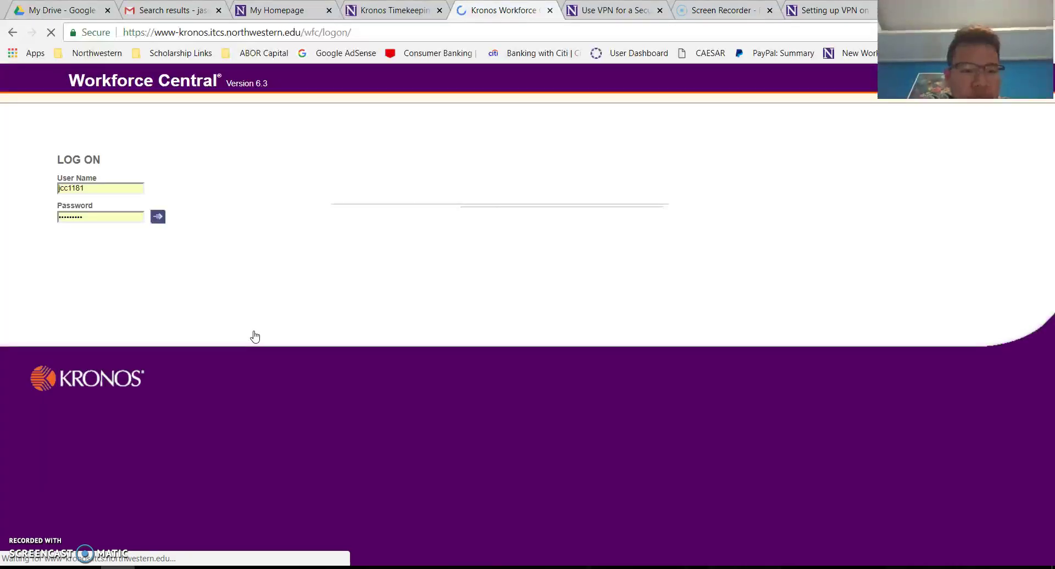
{"action": "left_click", "coordinate": [162, 220]}
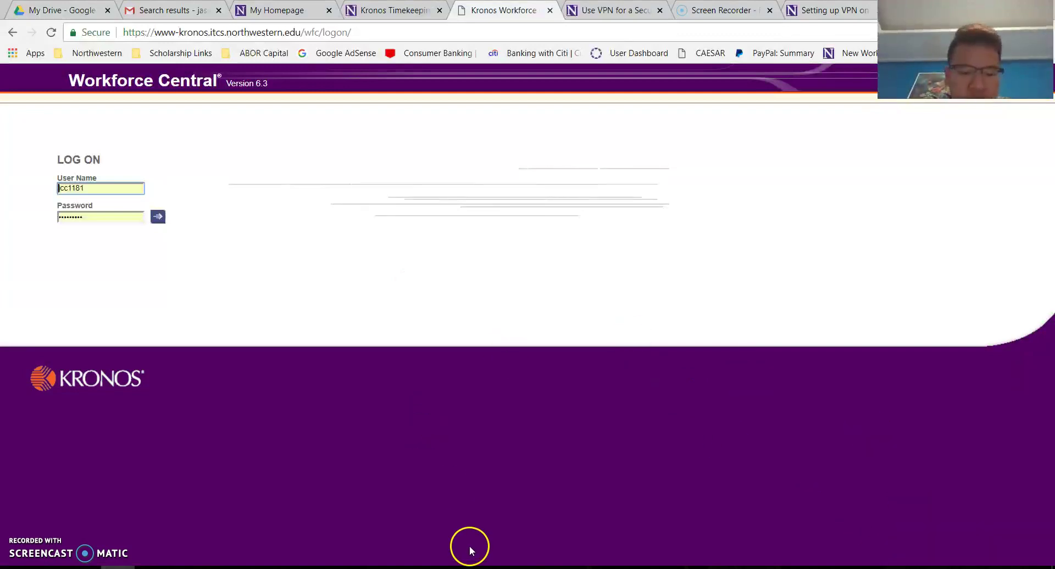
{"action": "left_click", "coordinate": [424, 567]}
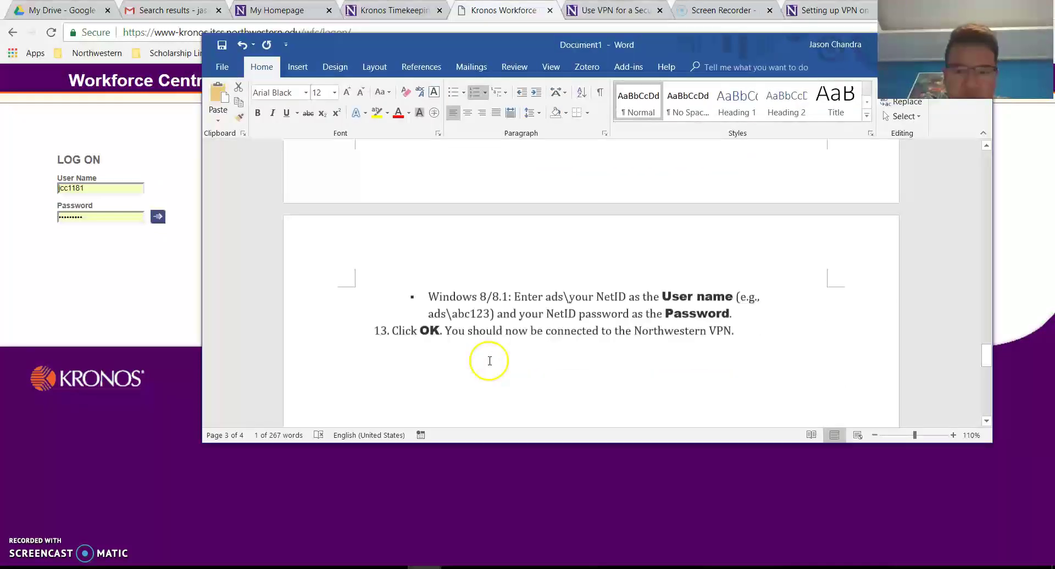
Scroll the Word VPN setup instructions back up to step 1 on page 1
{"action": "scroll", "coordinate": [489, 361], "scroll_direction": "up", "scroll_amount": 5}
{"action": "scroll", "coordinate": [490, 361], "scroll_direction": "up", "scroll_amount": 5}
{"action": "scroll", "coordinate": [489, 361], "scroll_direction": "up", "scroll_amount": 5}
{"action": "scroll", "coordinate": [490, 361], "scroll_direction": "up", "scroll_amount": 1}
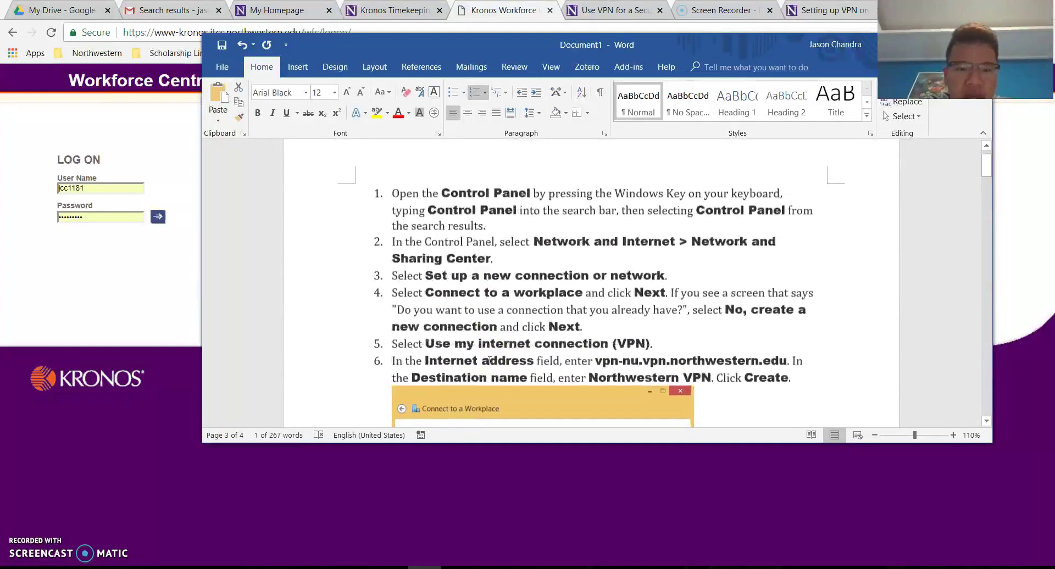
{"action": "scroll", "coordinate": [489, 361], "scroll_direction": "up", "scroll_amount": 1}
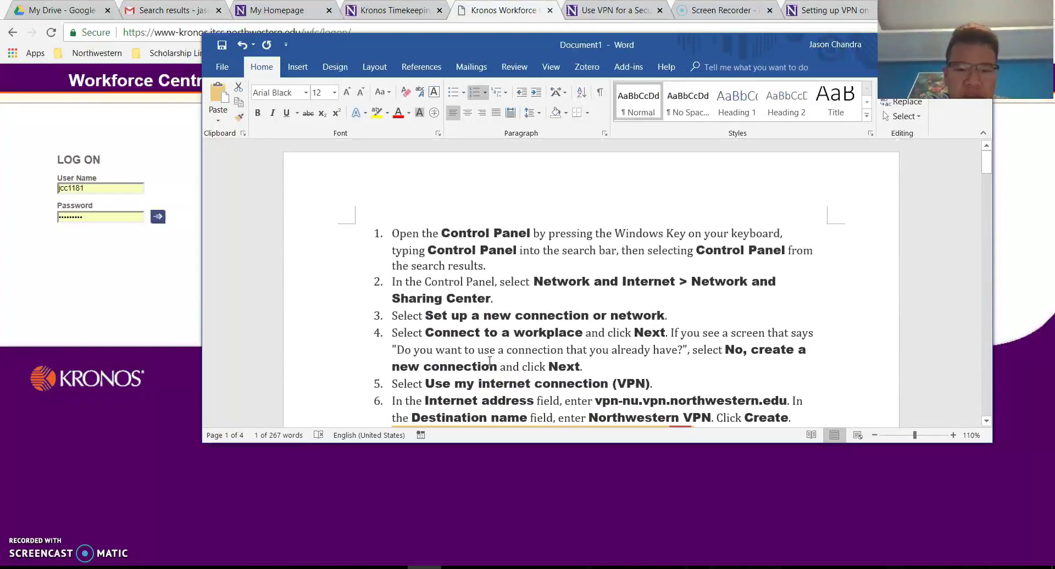